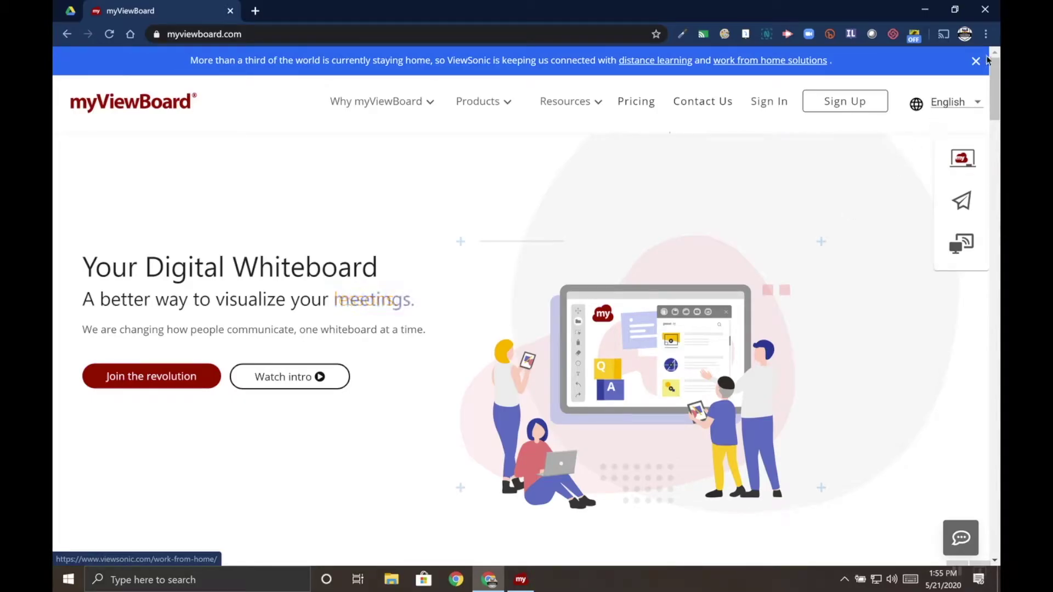
Close the blue stay-at-home notification banner on the myViewBoard homepage
{"action": "left_click", "coordinate": [976, 60]}
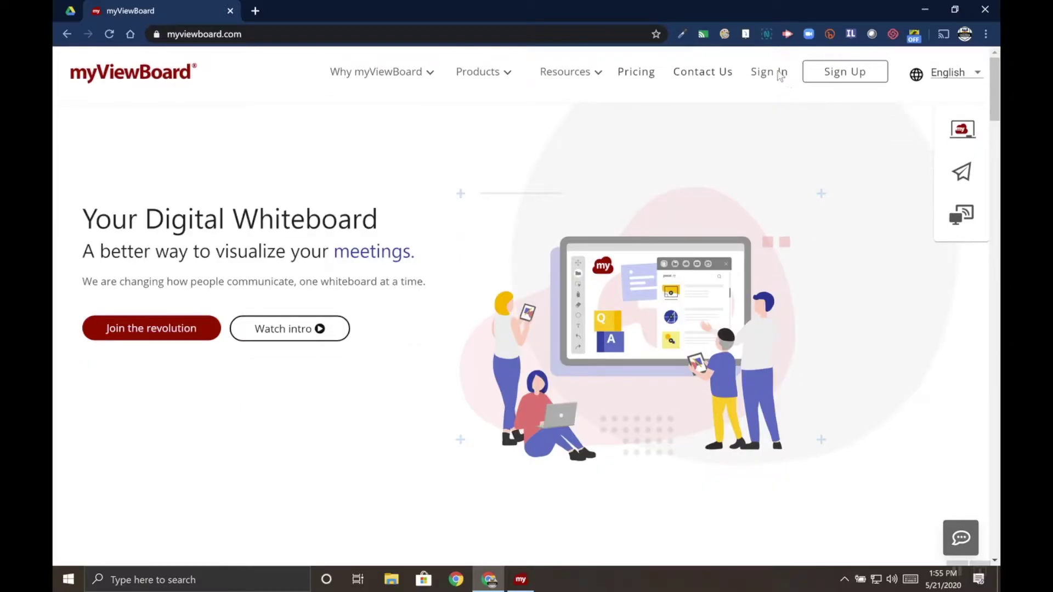
Sign in to myViewBoard with a Google account
{"action": "left_click", "coordinate": [770, 72]}
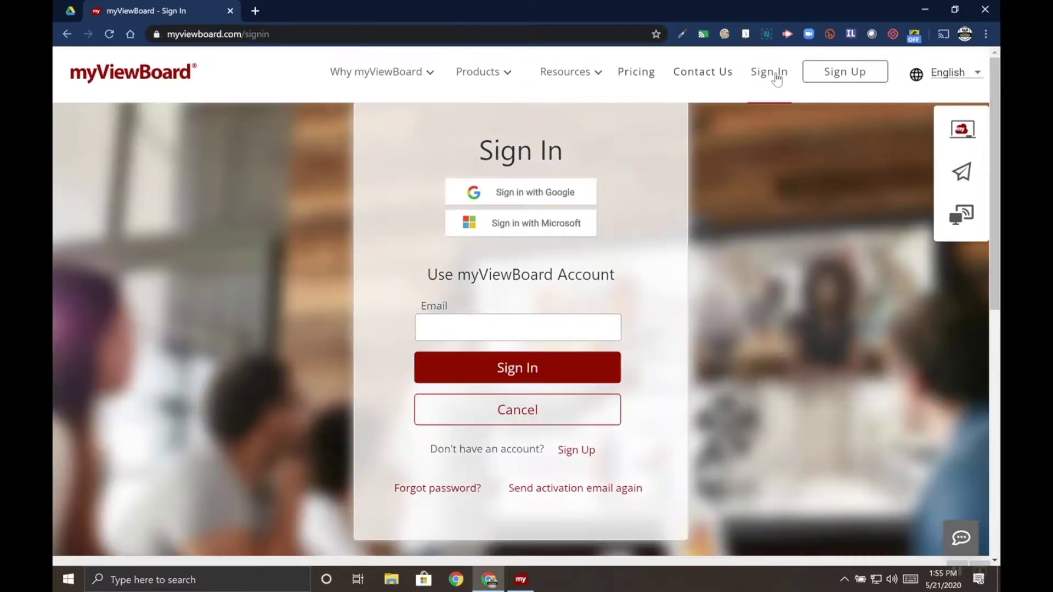
{"action": "left_click", "coordinate": [543, 193]}
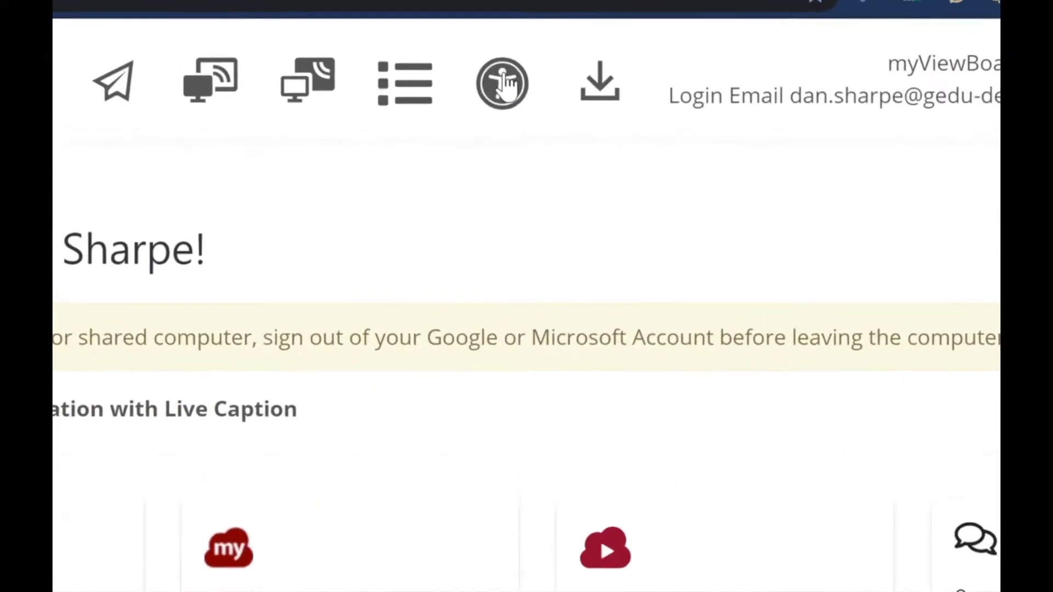
Open the viewboard Settings page with the theme and Auto Sign Out options
{"action": "left_click", "coordinate": [502, 97]}
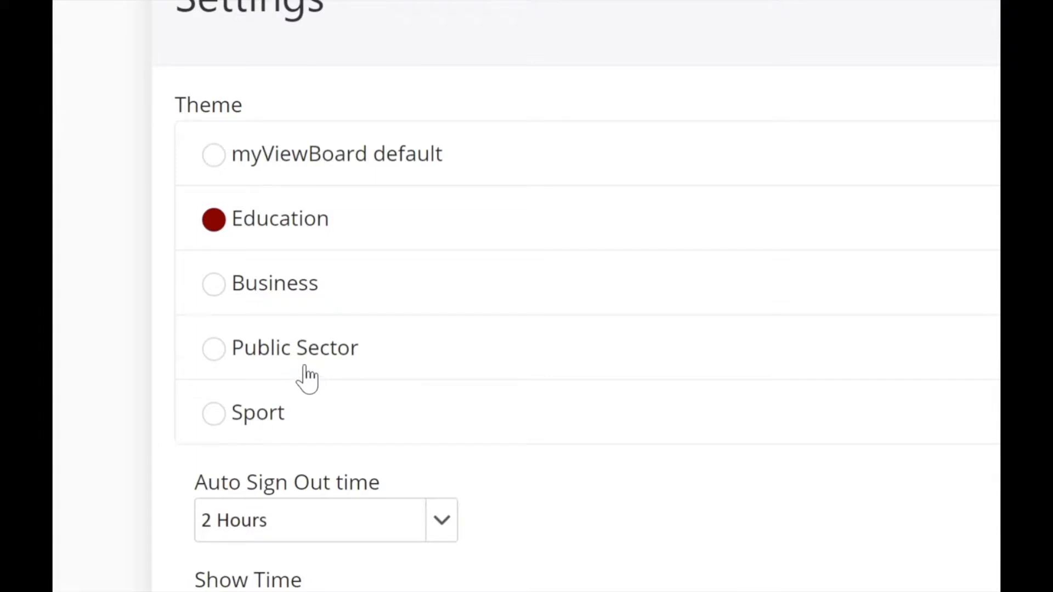
{"action": "scroll", "coordinate": [308, 376], "scroll_direction": "down", "scroll_amount": 2}
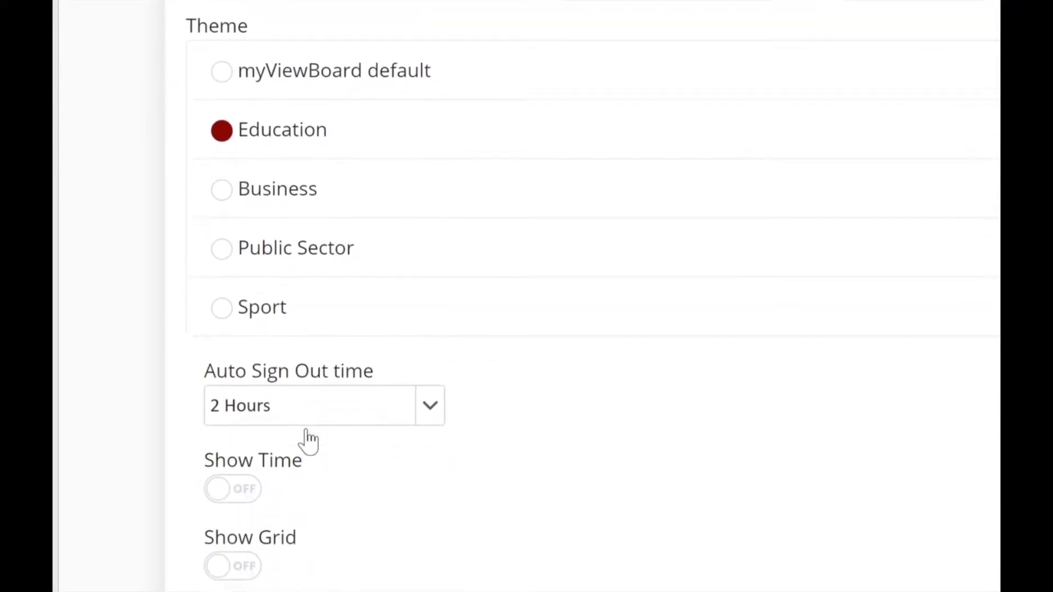
{"action": "scroll", "coordinate": [308, 440], "scroll_direction": "down", "scroll_amount": 1}
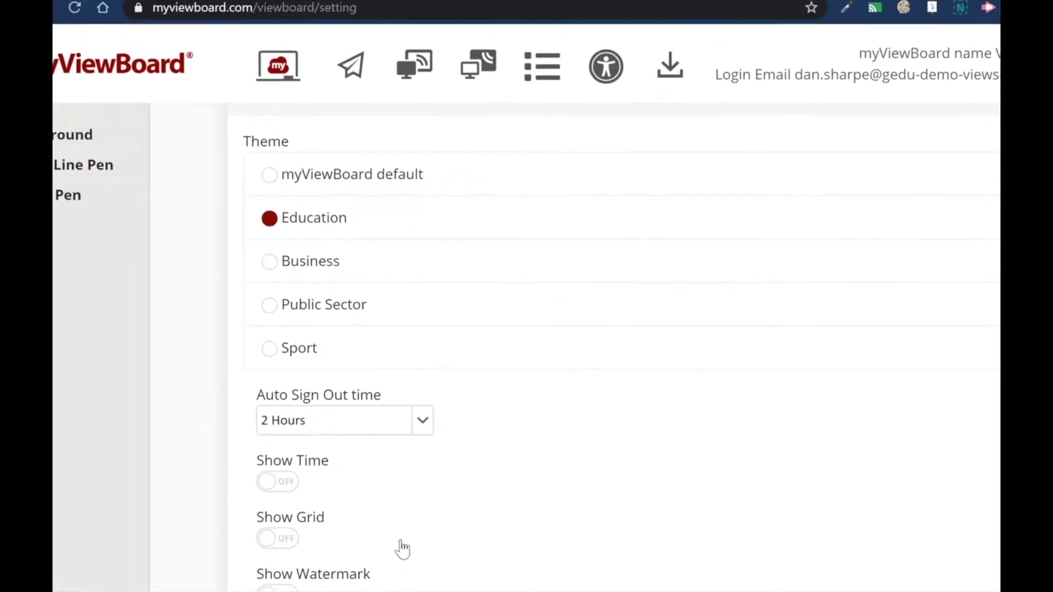
{"action": "scroll", "coordinate": [403, 549], "scroll_direction": "down", "scroll_amount": 3}
{"action": "scroll", "coordinate": [404, 548], "scroll_direction": "down", "scroll_amount": 2}
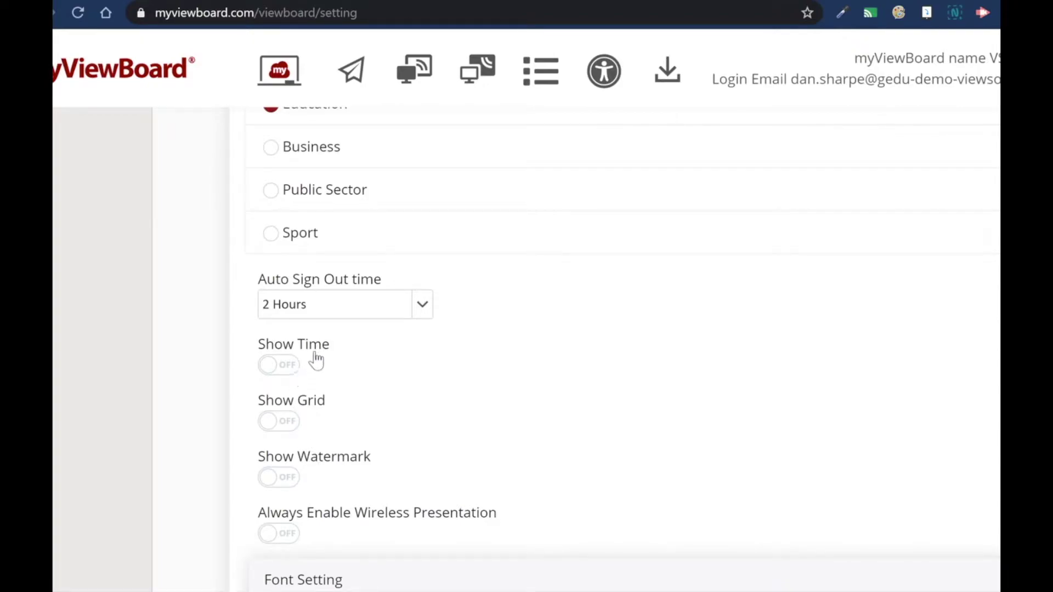
{"action": "scroll", "coordinate": [308, 521], "scroll_direction": "down", "scroll_amount": 1}
{"action": "scroll", "coordinate": [308, 521], "scroll_direction": "down", "scroll_amount": 1}
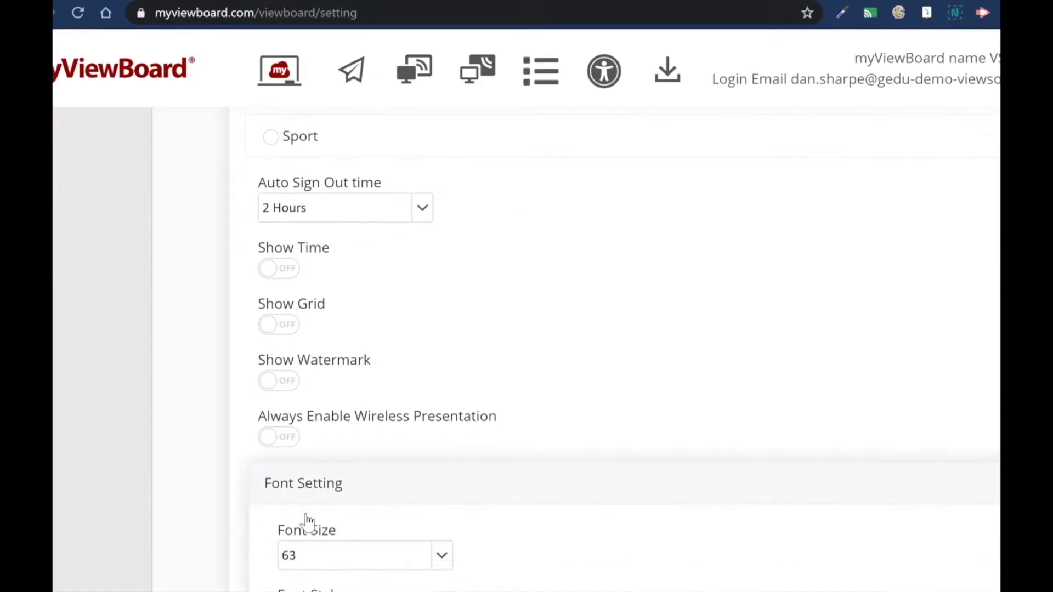
{"action": "scroll", "coordinate": [307, 460], "scroll_direction": "down", "scroll_amount": 1}
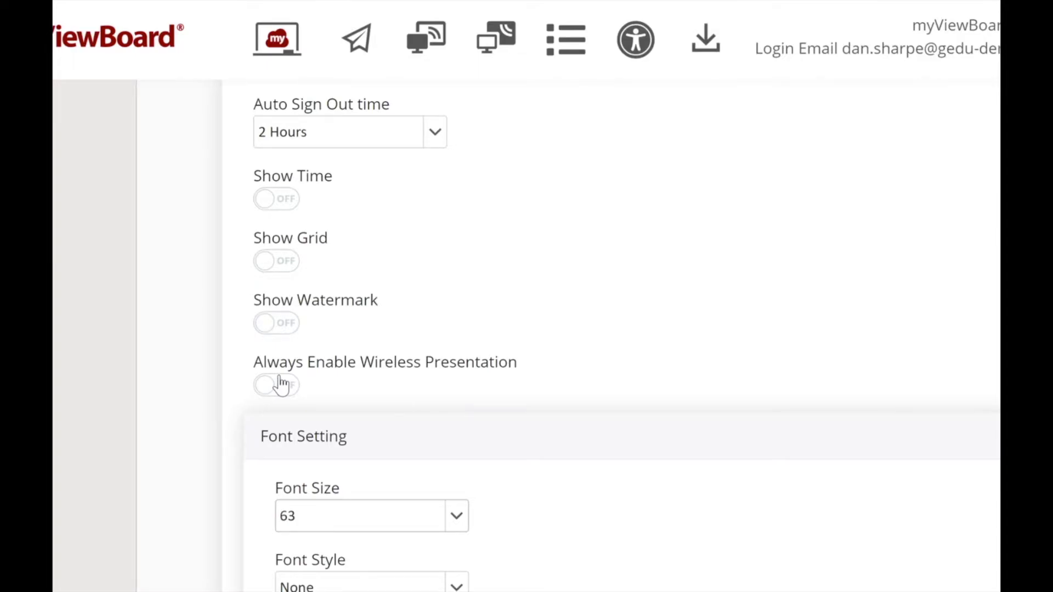
{"action": "scroll", "coordinate": [287, 385], "scroll_direction": "down", "scroll_amount": 2}
{"action": "scroll", "coordinate": [287, 386], "scroll_direction": "down", "scroll_amount": 1}
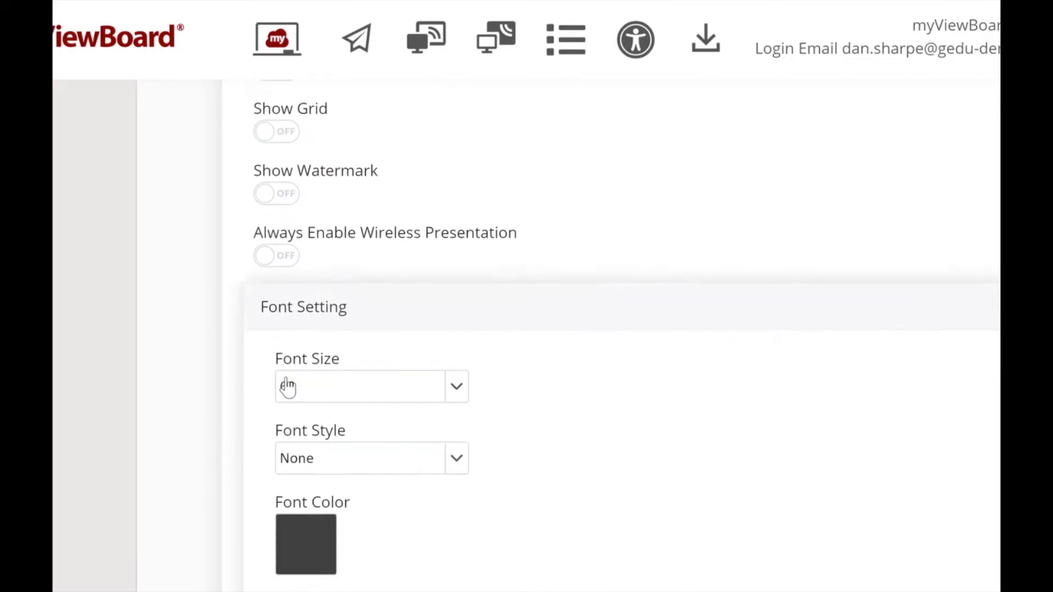
{"action": "scroll", "coordinate": [286, 385], "scroll_direction": "down", "scroll_amount": 3}
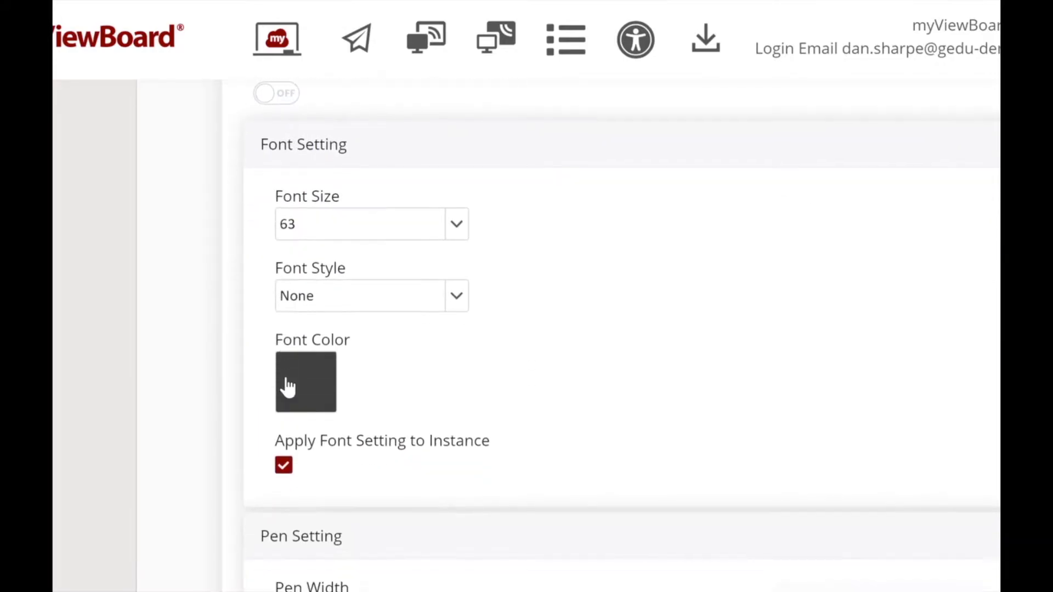
Review the font size and font style lists, keeping size 63 and style None
{"action": "left_click", "coordinate": [457, 224]}
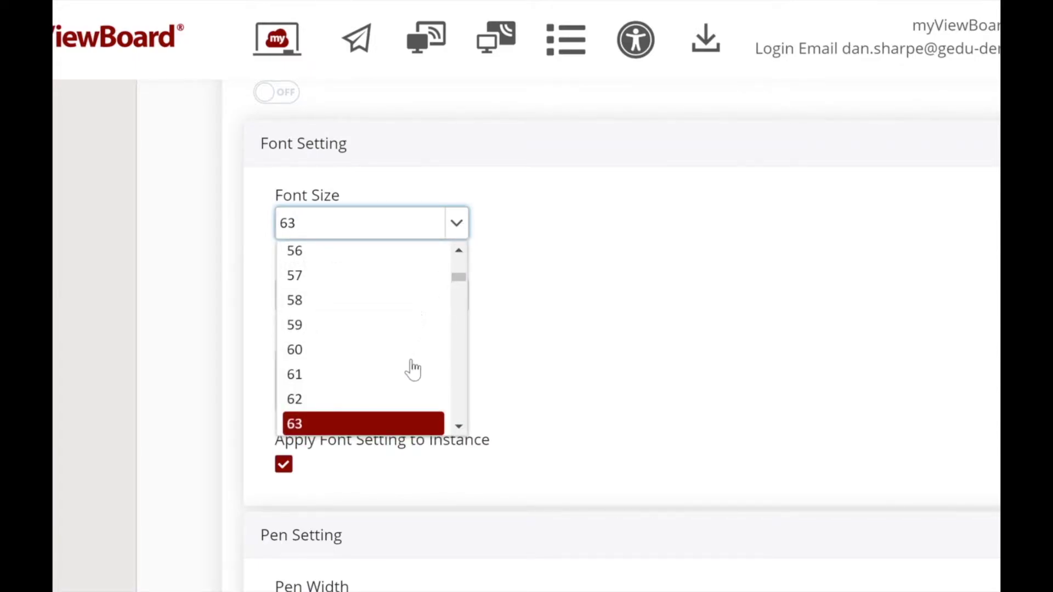
{"action": "scroll", "coordinate": [413, 401], "scroll_direction": "down", "scroll_amount": 2}
{"action": "scroll", "coordinate": [414, 401], "scroll_direction": "down", "scroll_amount": 1}
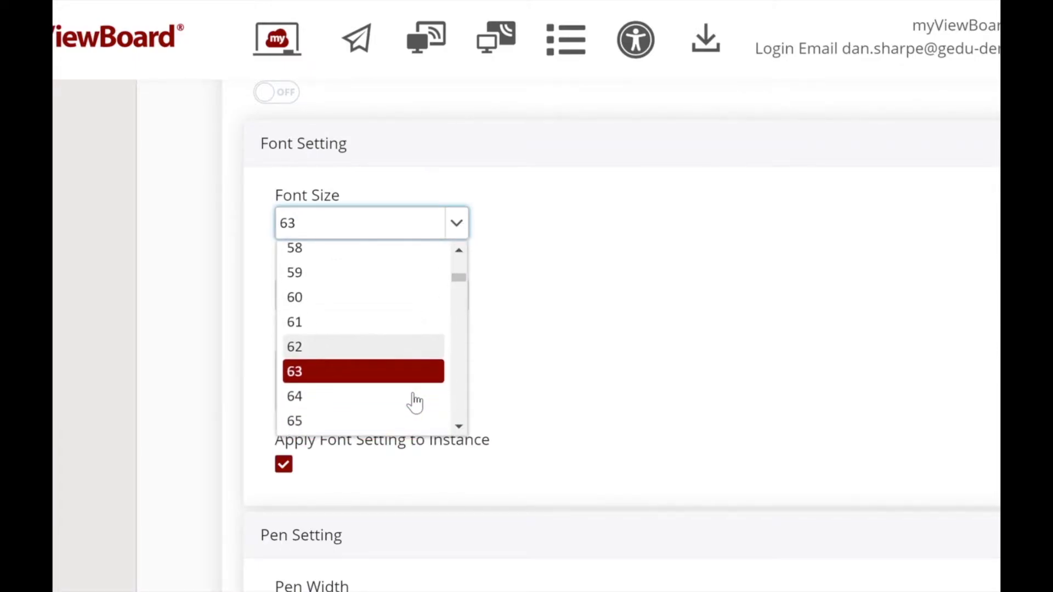
{"action": "left_click", "coordinate": [516, 355]}
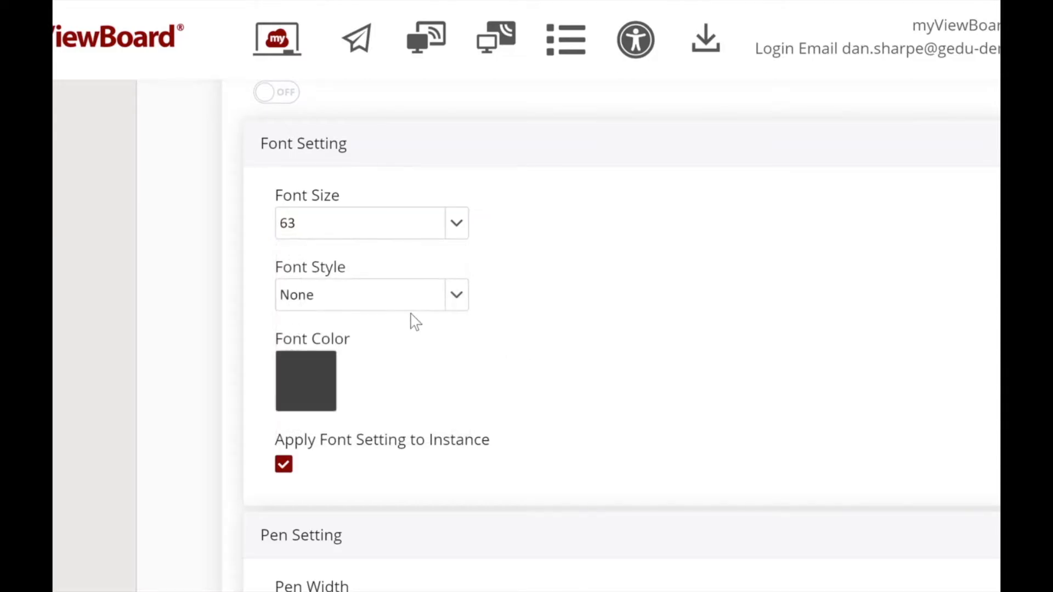
{"action": "left_click", "coordinate": [458, 294]}
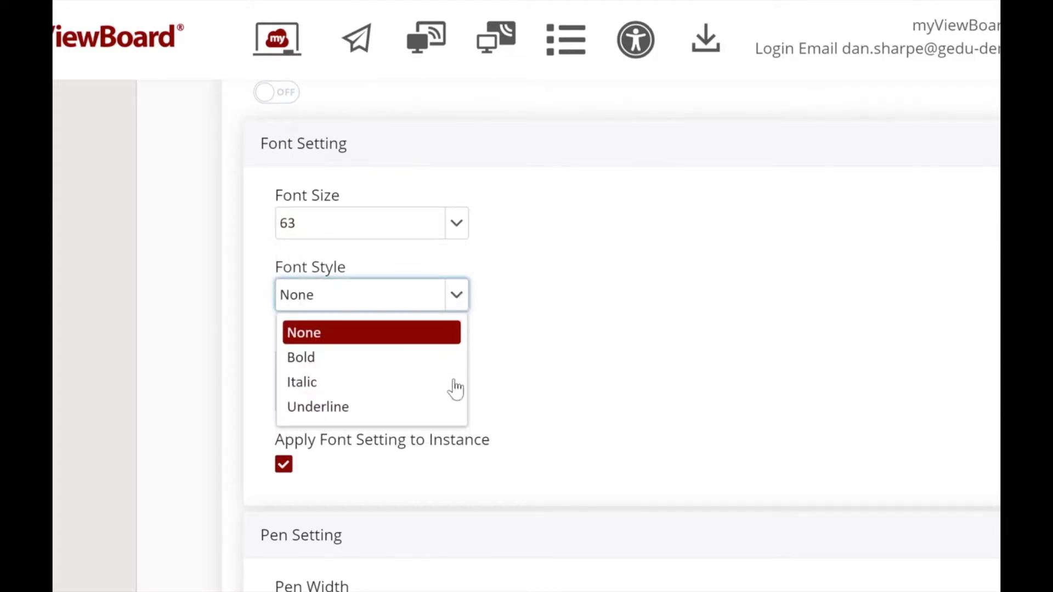
{"action": "left_click", "coordinate": [497, 387]}
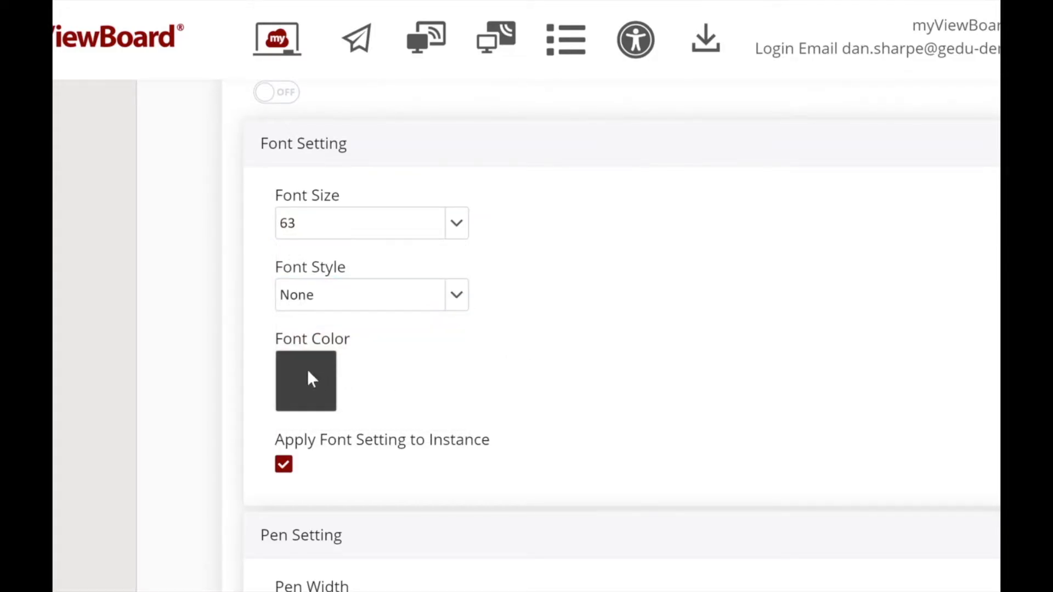
Change the default font colour to a bright red
{"action": "left_click", "coordinate": [301, 379]}
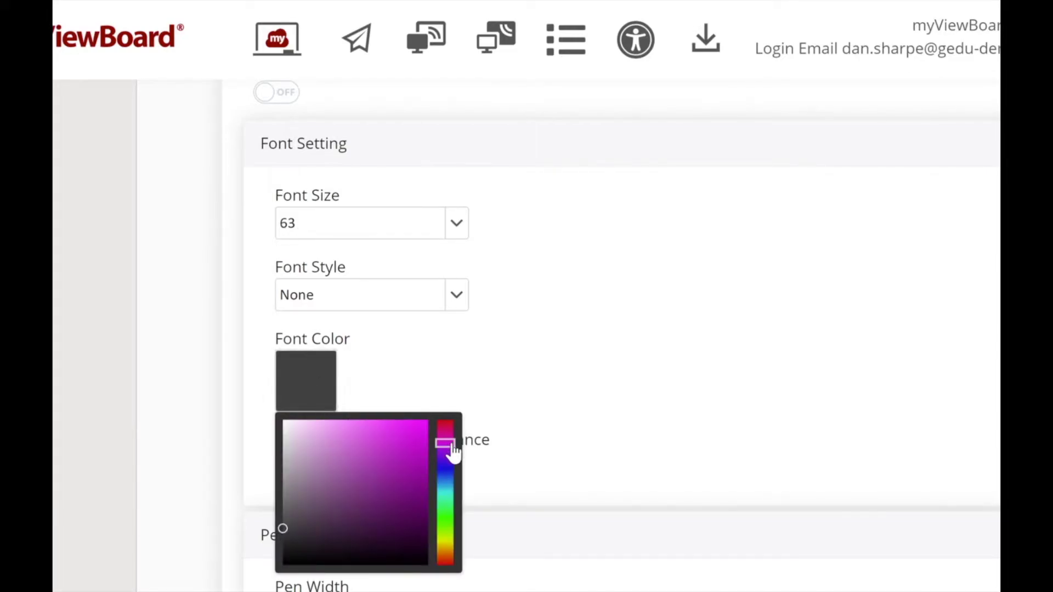
{"action": "left_click_drag", "start_coordinate": [445, 446], "coordinate": [445, 422]}
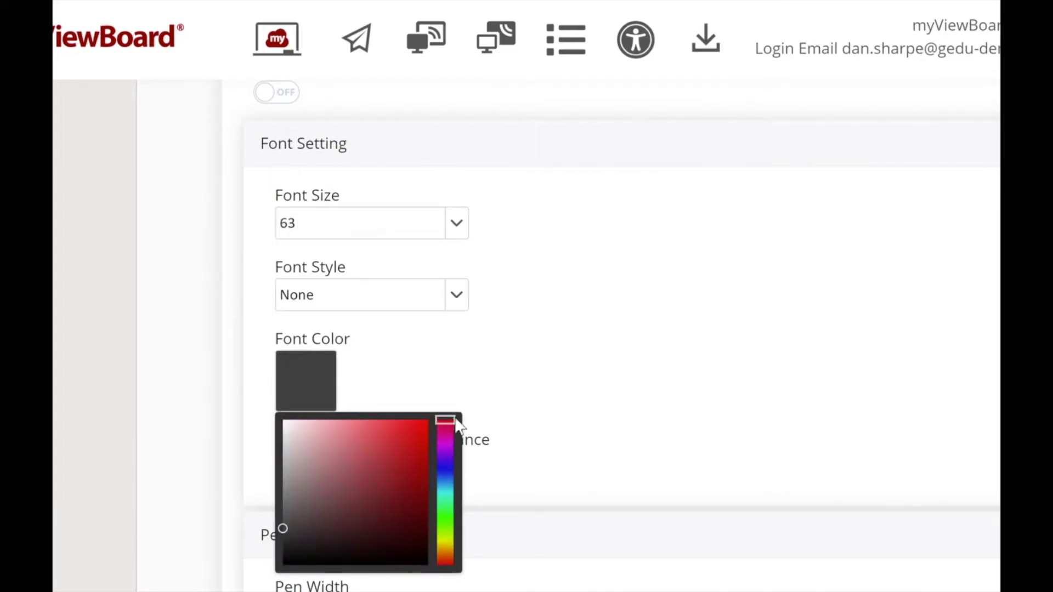
{"action": "left_click", "coordinate": [423, 453]}
{"action": "left_click", "coordinate": [541, 403]}
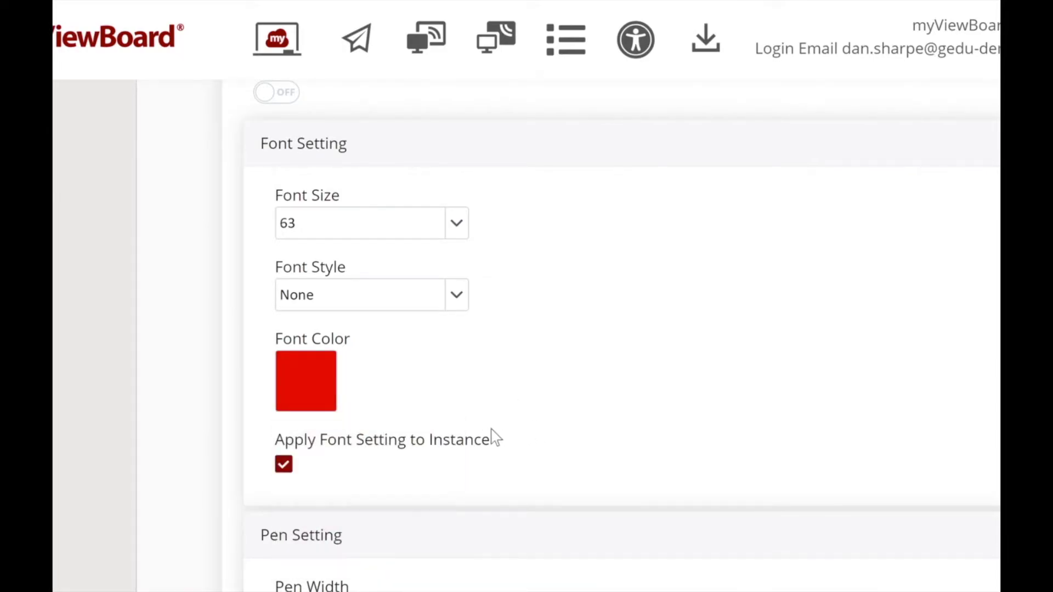
{"action": "scroll", "coordinate": [383, 470], "scroll_direction": "down", "scroll_amount": 2}
{"action": "scroll", "coordinate": [383, 471], "scroll_direction": "down", "scroll_amount": 2}
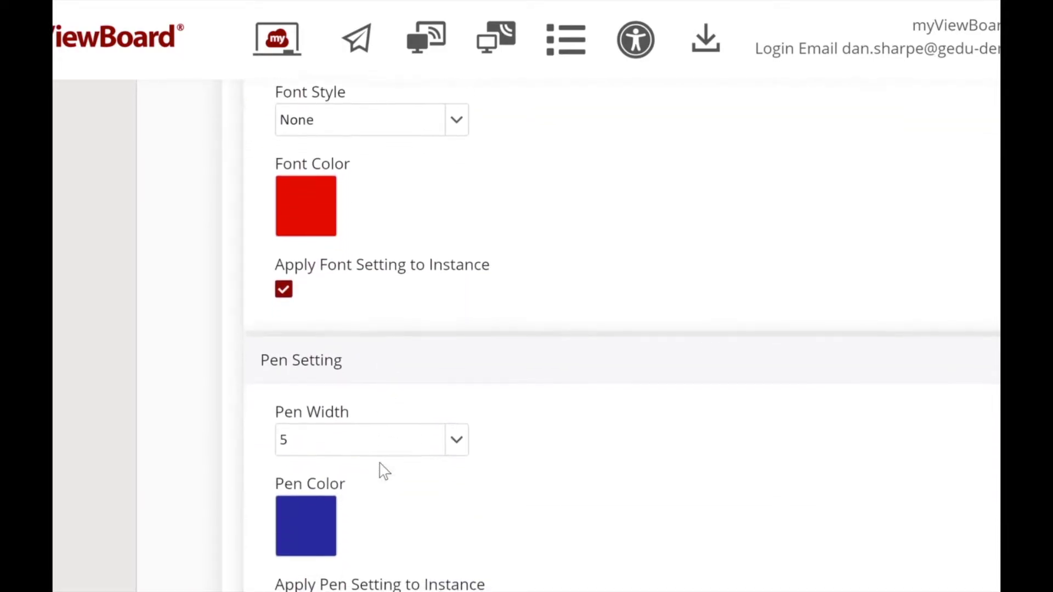
{"action": "scroll", "coordinate": [383, 470], "scroll_direction": "down", "scroll_amount": 2}
{"action": "scroll", "coordinate": [383, 470], "scroll_direction": "down", "scroll_amount": 1}
Set pen width 4 and a purple pen colour, then submit the settings
{"action": "left_click", "coordinate": [458, 284]}
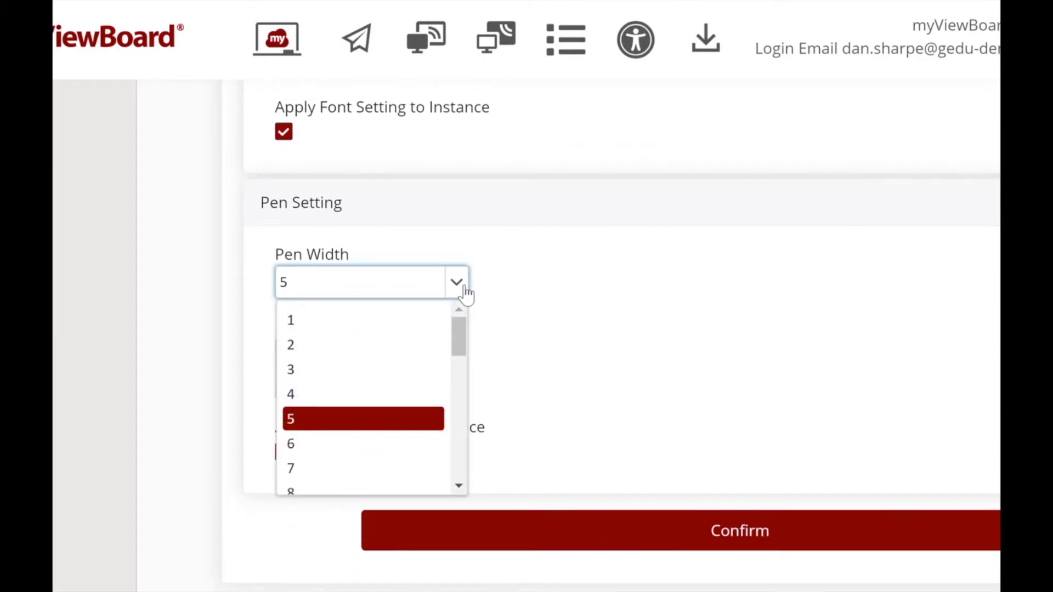
{"action": "left_click", "coordinate": [316, 395]}
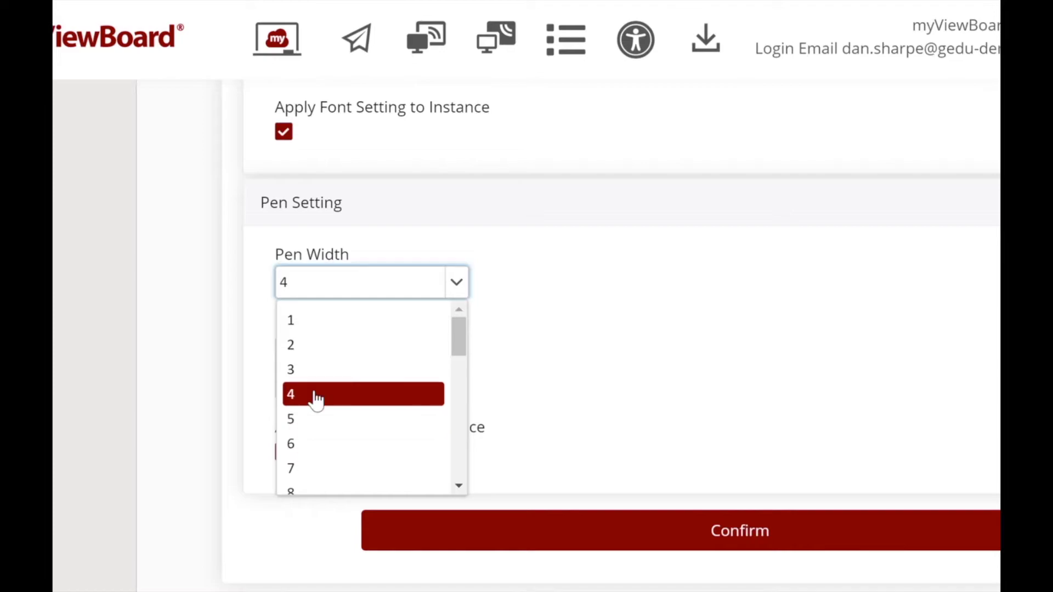
{"action": "left_click", "coordinate": [321, 380]}
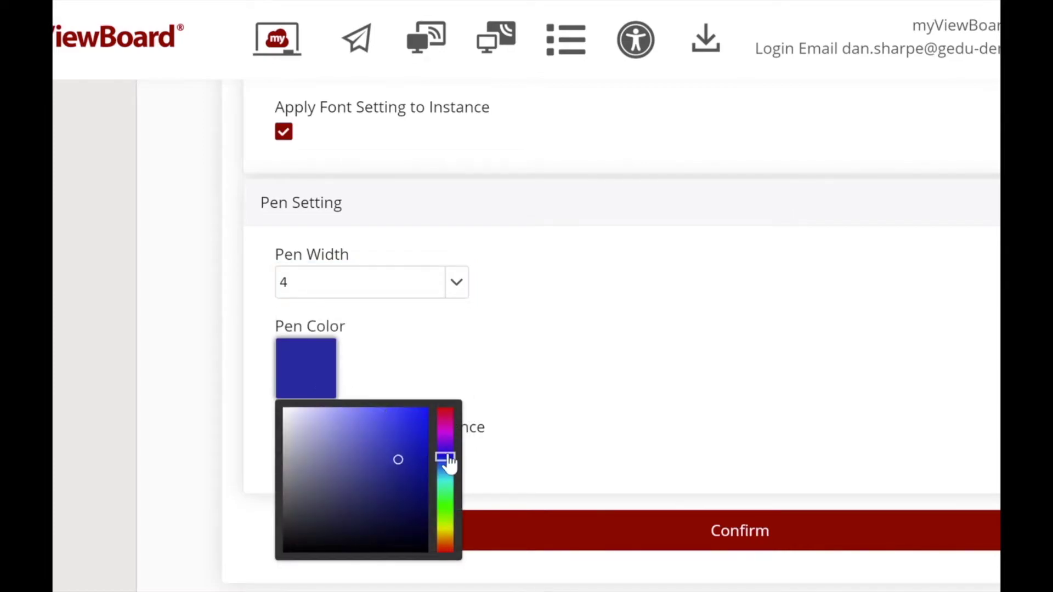
{"action": "left_click_drag", "start_coordinate": [446, 459], "coordinate": [429, 410]}
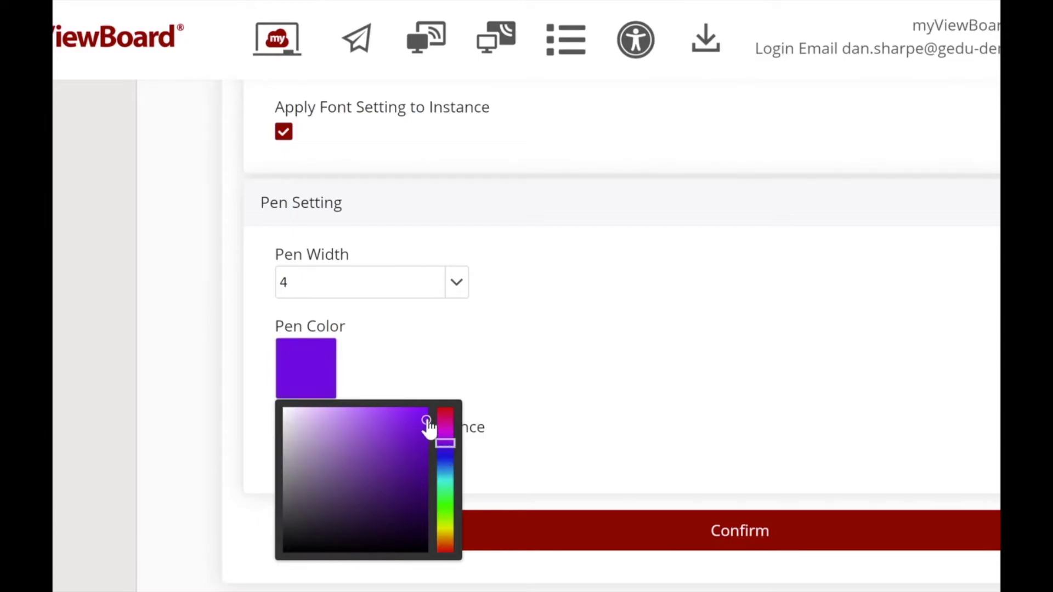
{"action": "left_click", "coordinate": [545, 395]}
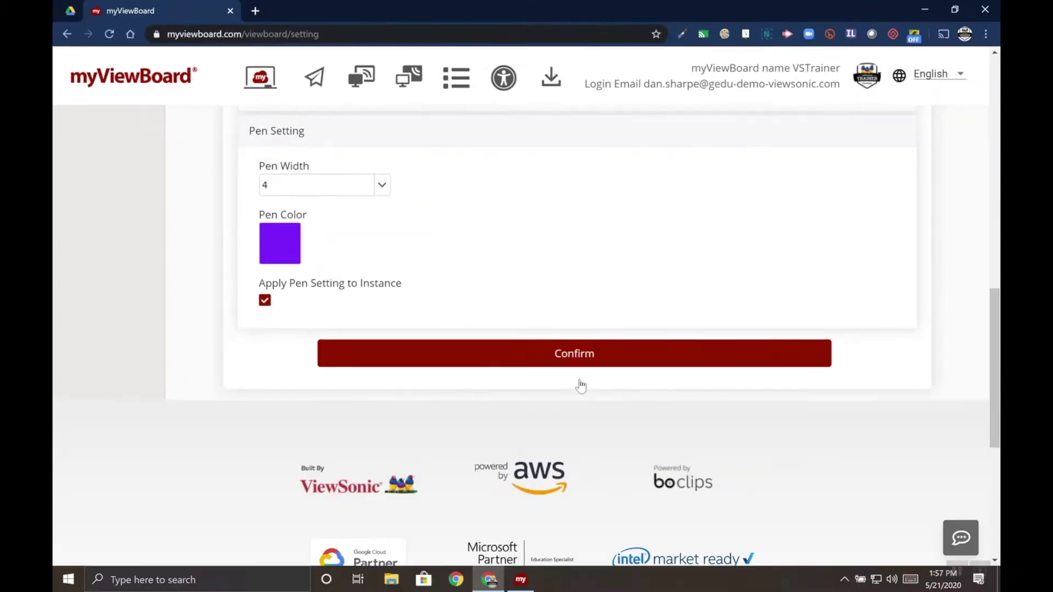
{"action": "left_click", "coordinate": [597, 354]}
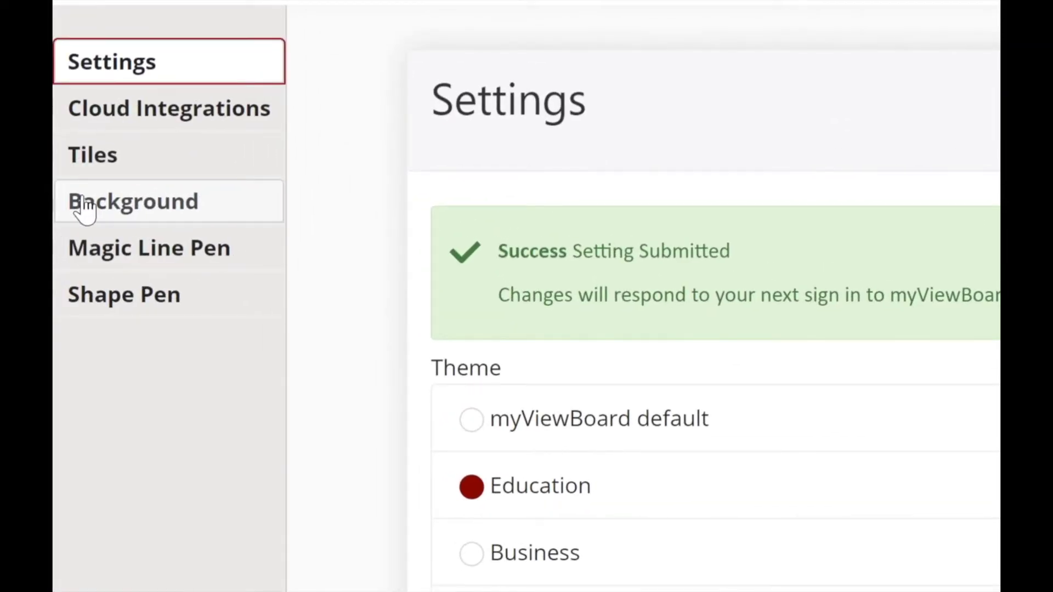
Set the Education plain background colour to a bright, vivid turquoise
{"action": "left_click", "coordinate": [83, 205]}
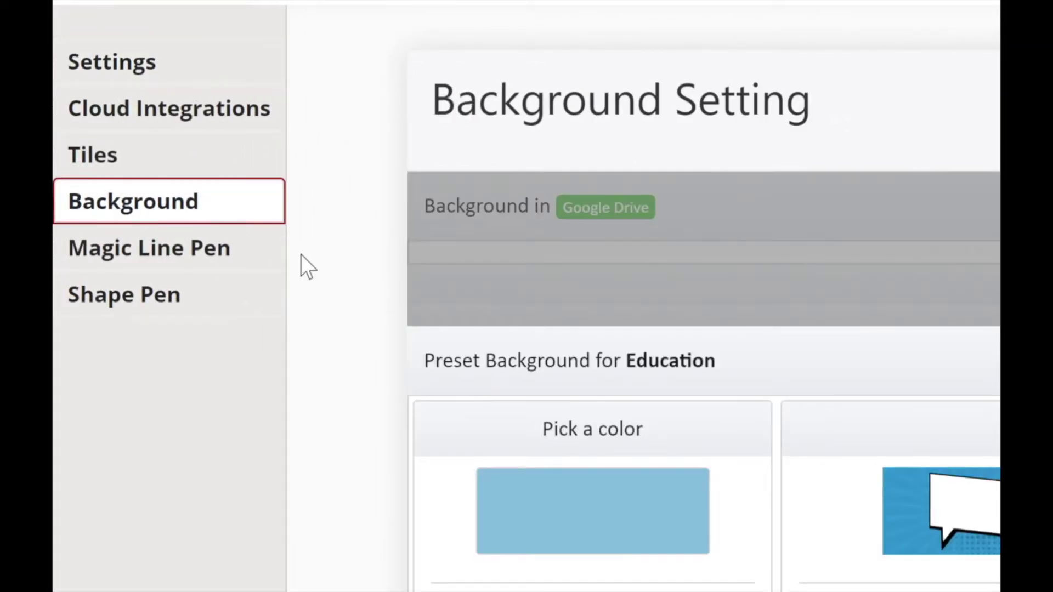
{"action": "scroll", "coordinate": [328, 350], "scroll_direction": "down", "scroll_amount": 1}
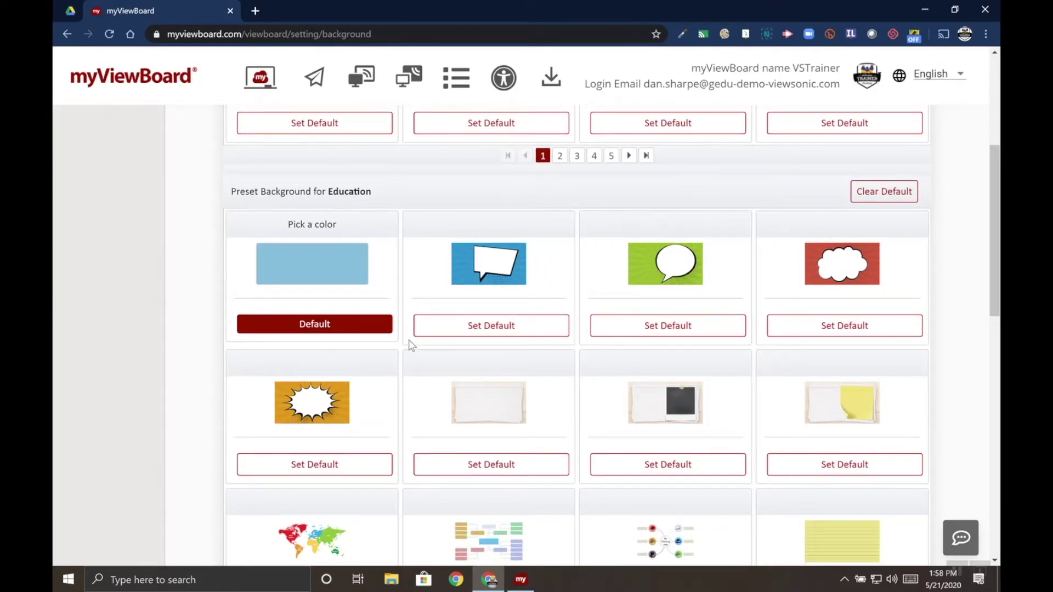
{"action": "scroll", "coordinate": [409, 341], "scroll_direction": "down", "scroll_amount": 1}
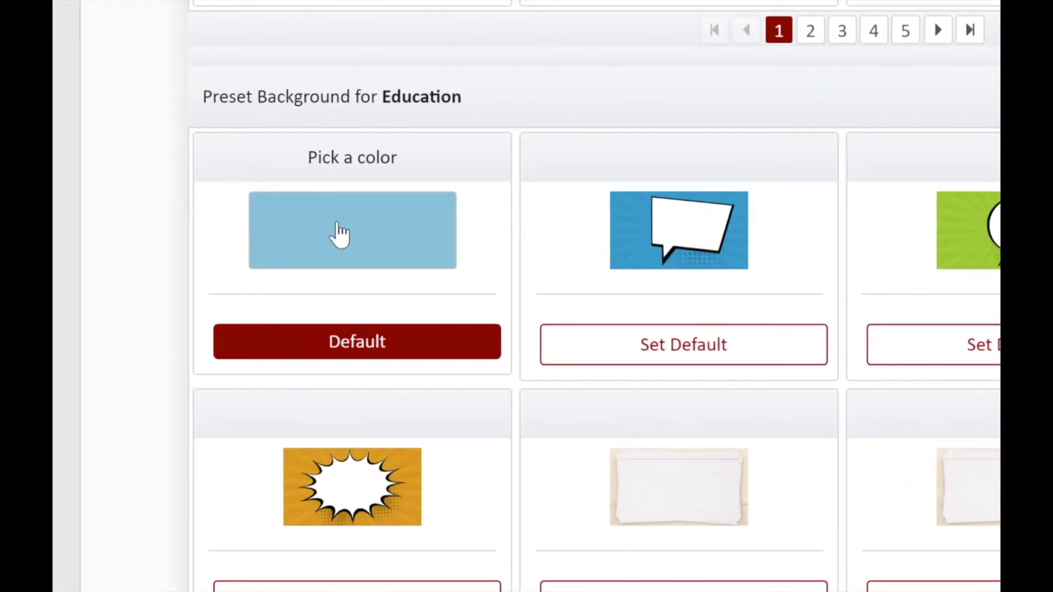
{"action": "left_click", "coordinate": [341, 234]}
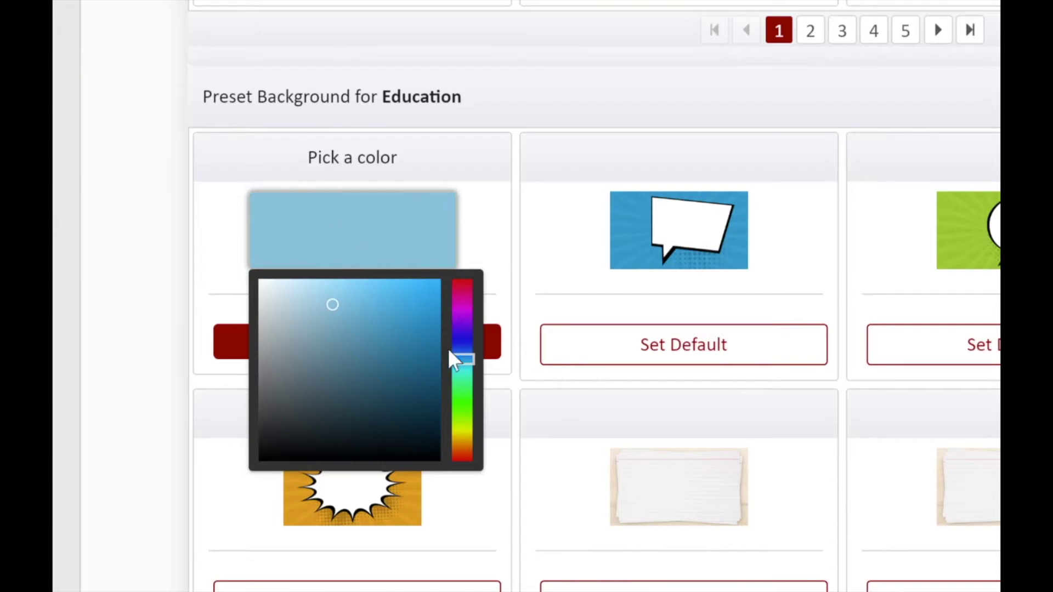
{"action": "left_click_drag", "start_coordinate": [462, 359], "coordinate": [464, 380]}
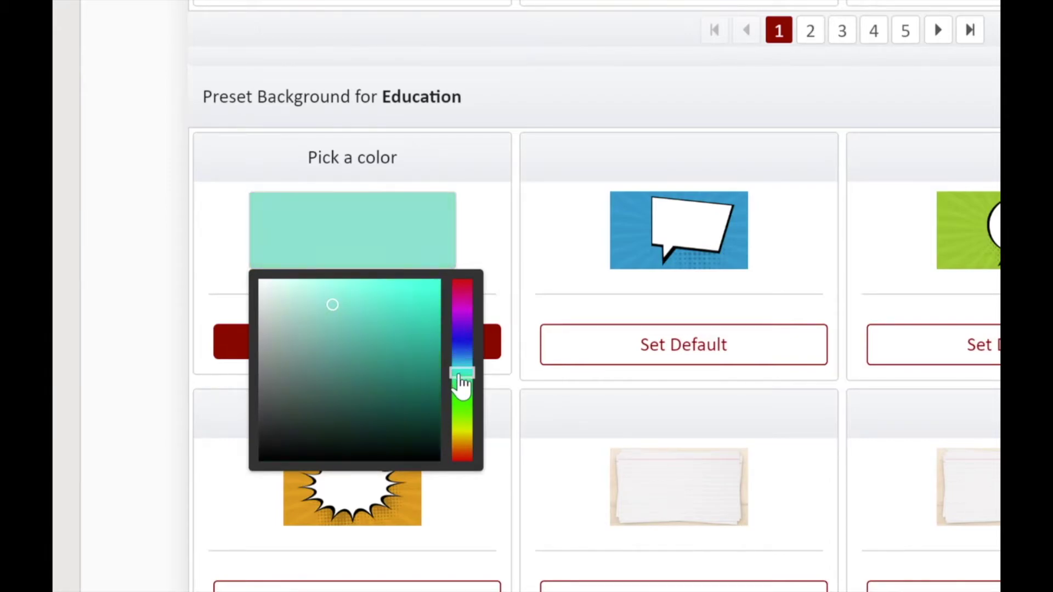
{"action": "left_click_drag", "start_coordinate": [434, 297], "coordinate": [433, 280]}
{"action": "left_click", "coordinate": [486, 264]}
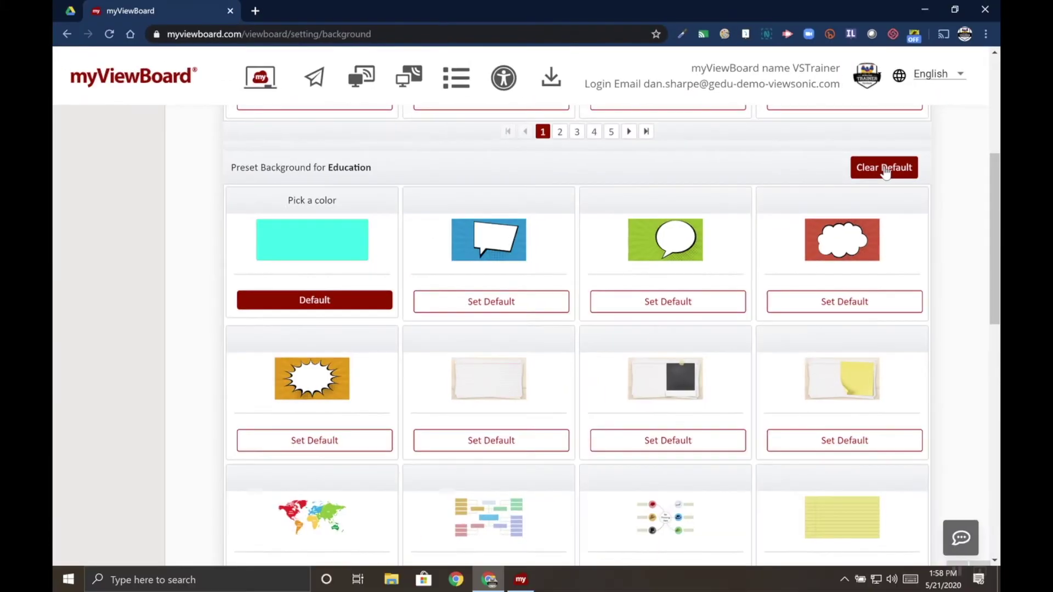
{"action": "scroll", "coordinate": [438, 455], "scroll_direction": "down", "scroll_amount": 1}
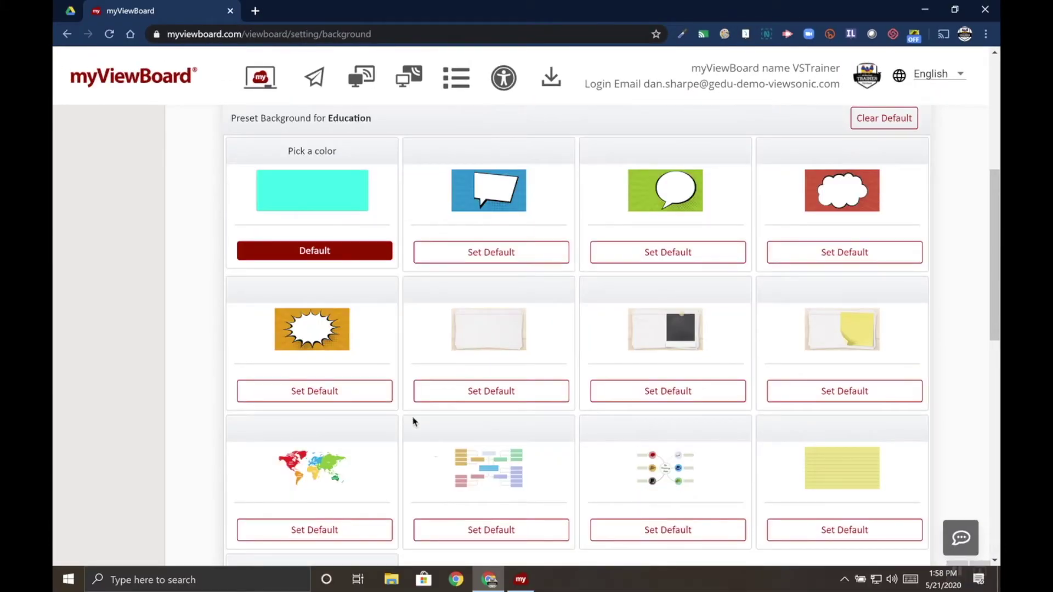
{"action": "scroll", "coordinate": [190, 322], "scroll_direction": "up", "scroll_amount": 8}
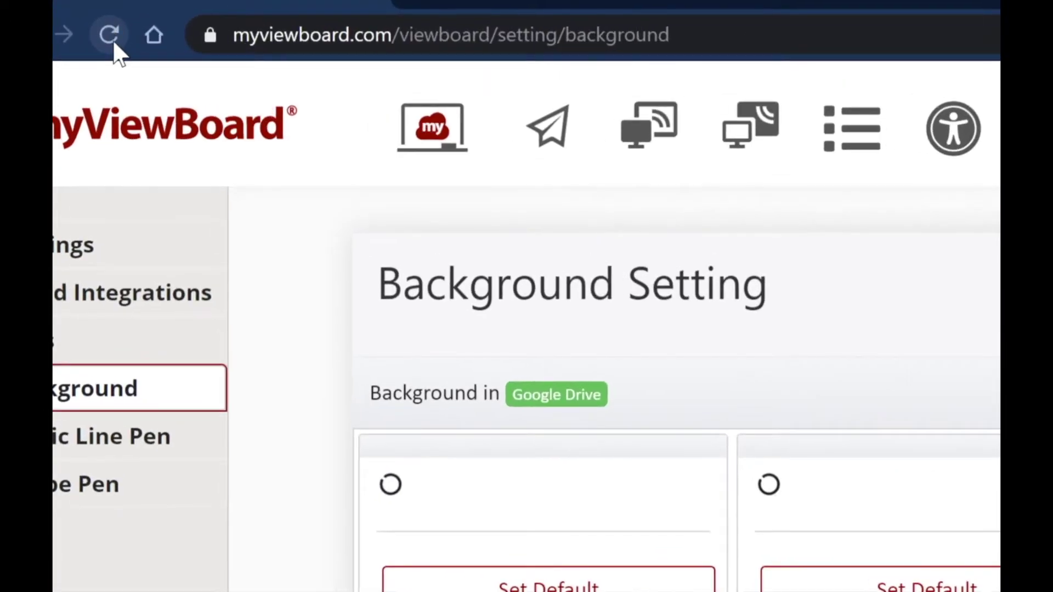
Reload the background settings and page to Google Drive backgrounds page 3 of 5
{"action": "left_click", "coordinate": [109, 34]}
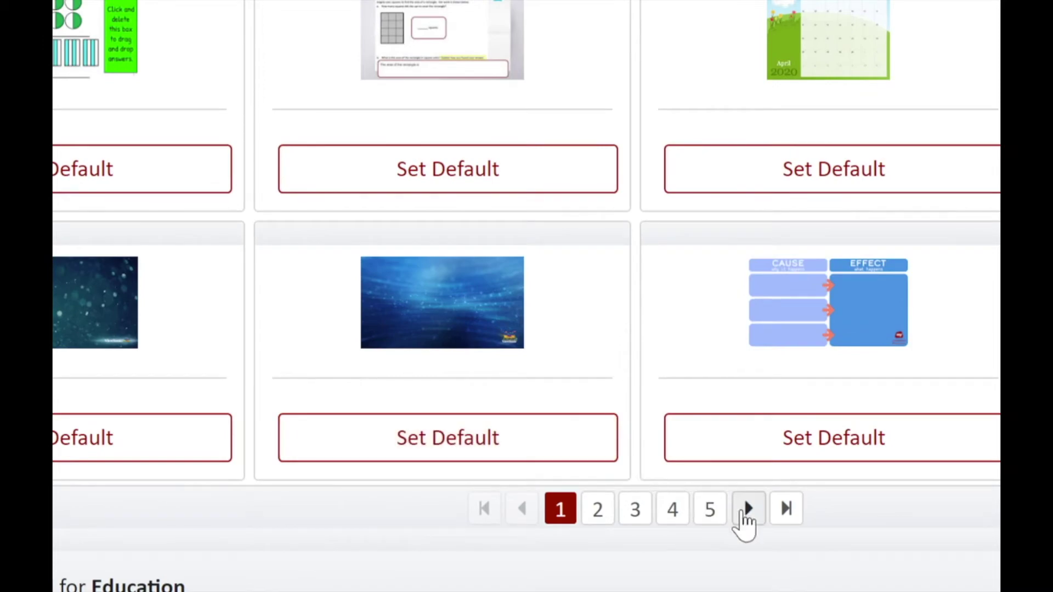
{"action": "left_click", "coordinate": [747, 511]}
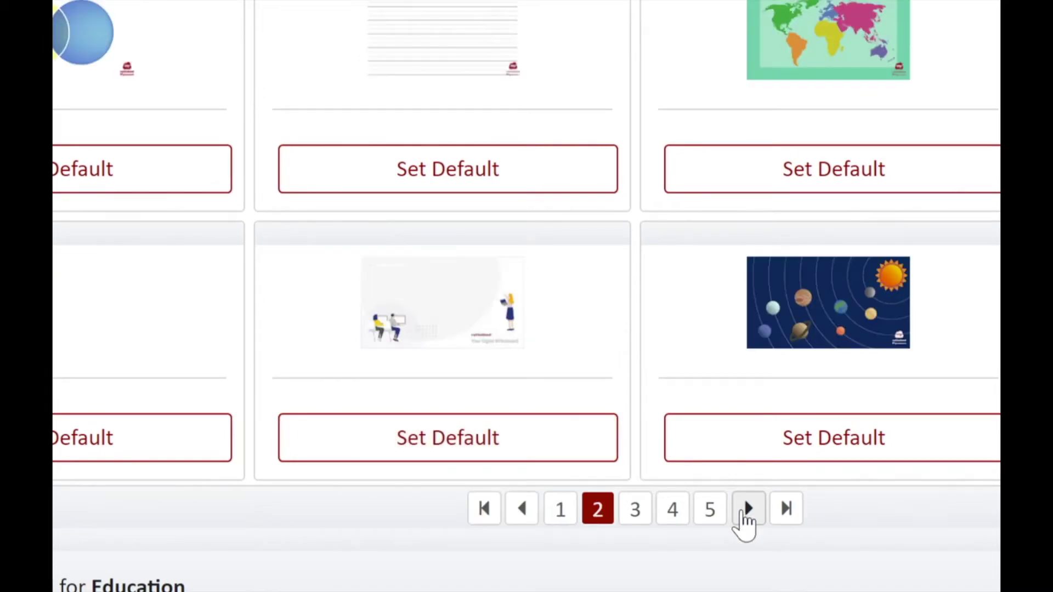
{"action": "left_click", "coordinate": [747, 511]}
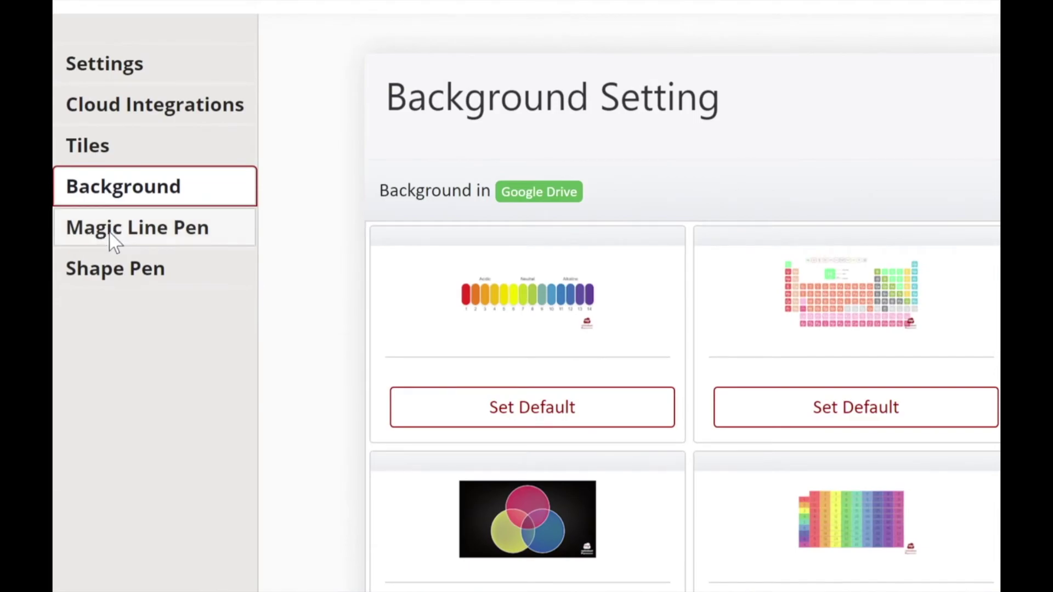
Make the blue checker the default Magic Line Pen and the bird the default Shape Pen
{"action": "left_click", "coordinate": [112, 228]}
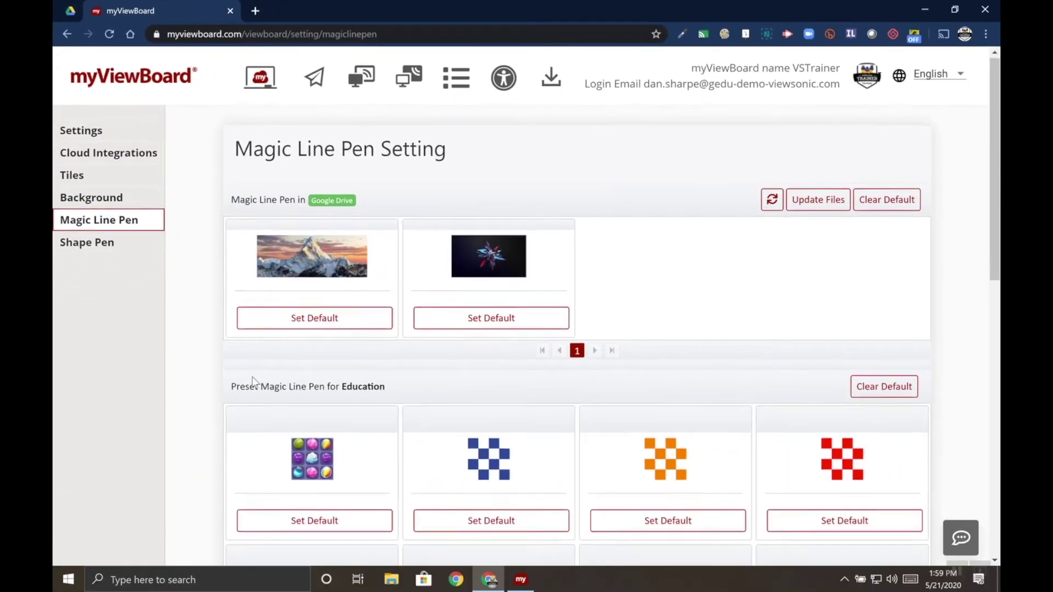
{"action": "scroll", "coordinate": [254, 380], "scroll_direction": "down", "scroll_amount": 3}
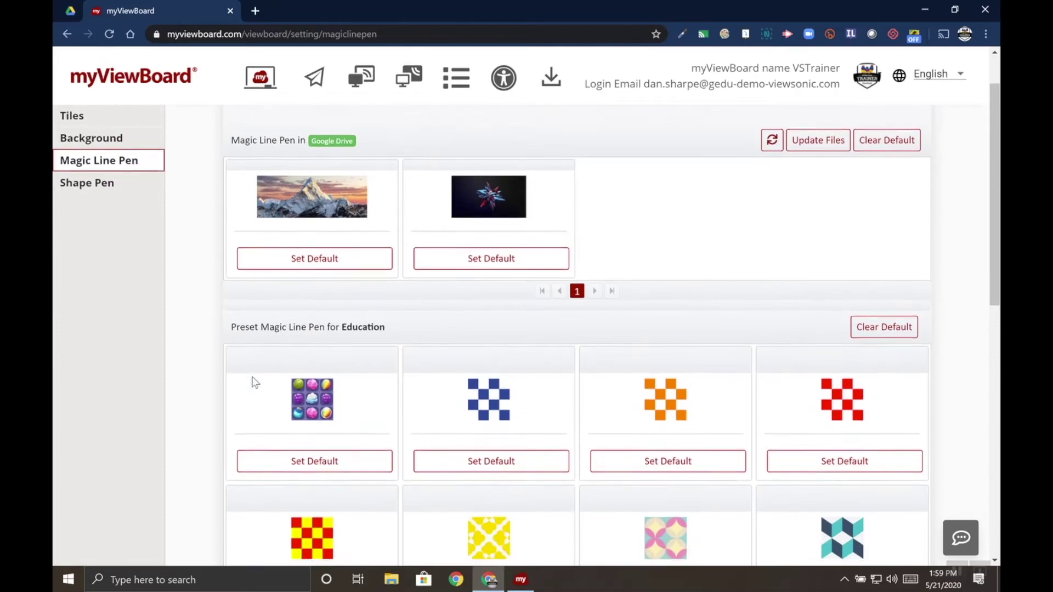
{"action": "scroll", "coordinate": [253, 380], "scroll_direction": "down", "scroll_amount": 2}
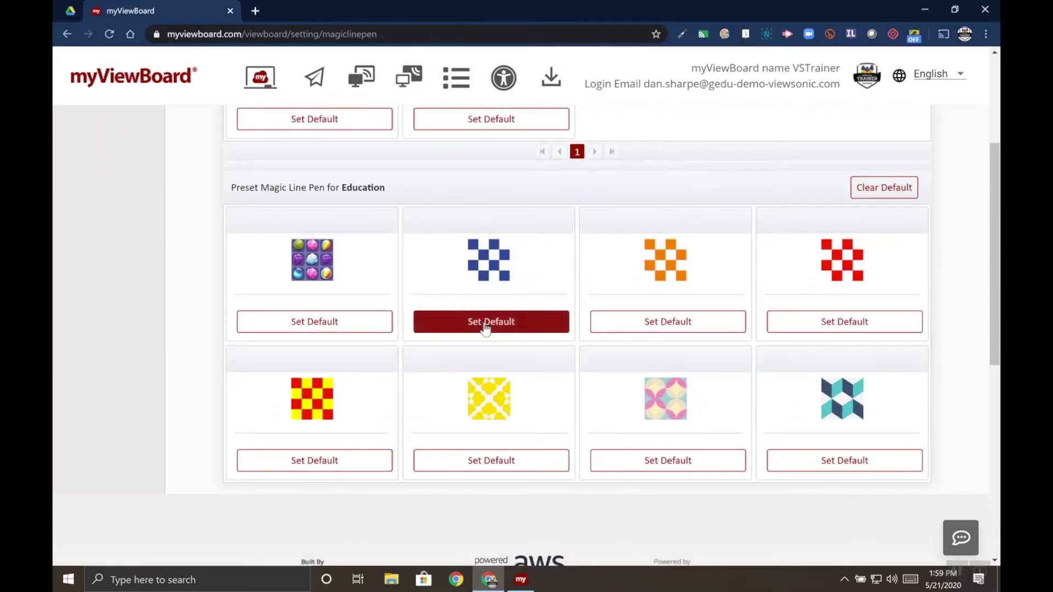
{"action": "left_click", "coordinate": [486, 328]}
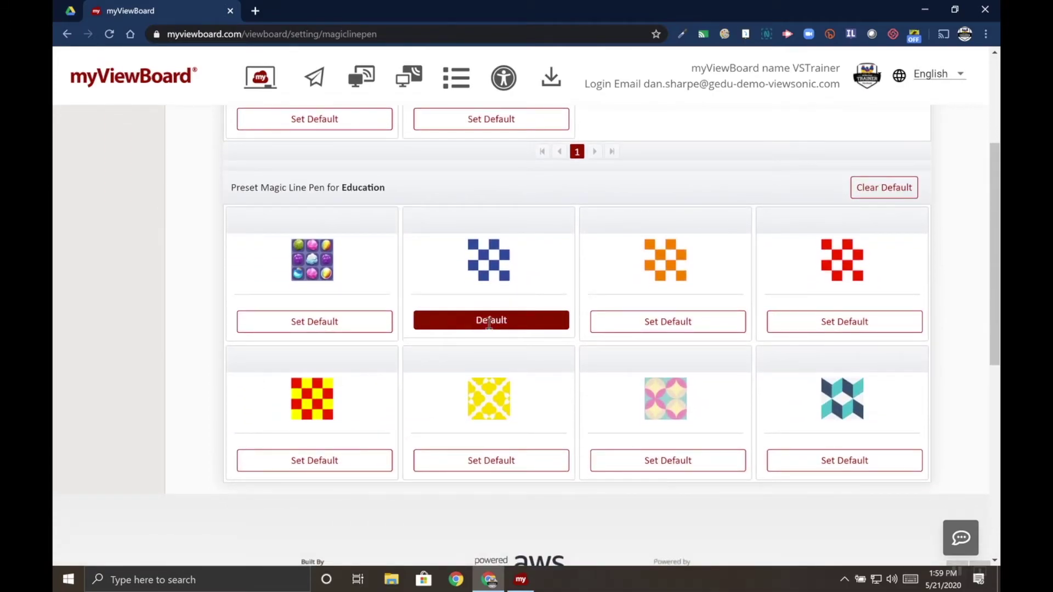
{"action": "scroll", "coordinate": [405, 312], "scroll_direction": "up", "scroll_amount": 3}
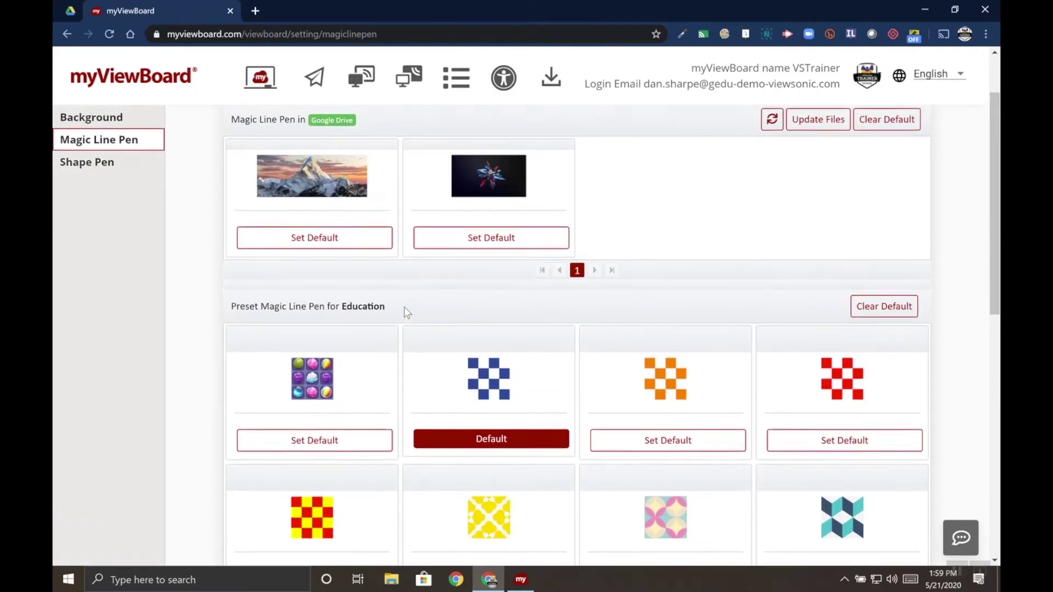
{"action": "scroll", "coordinate": [405, 311], "scroll_direction": "down", "scroll_amount": 3}
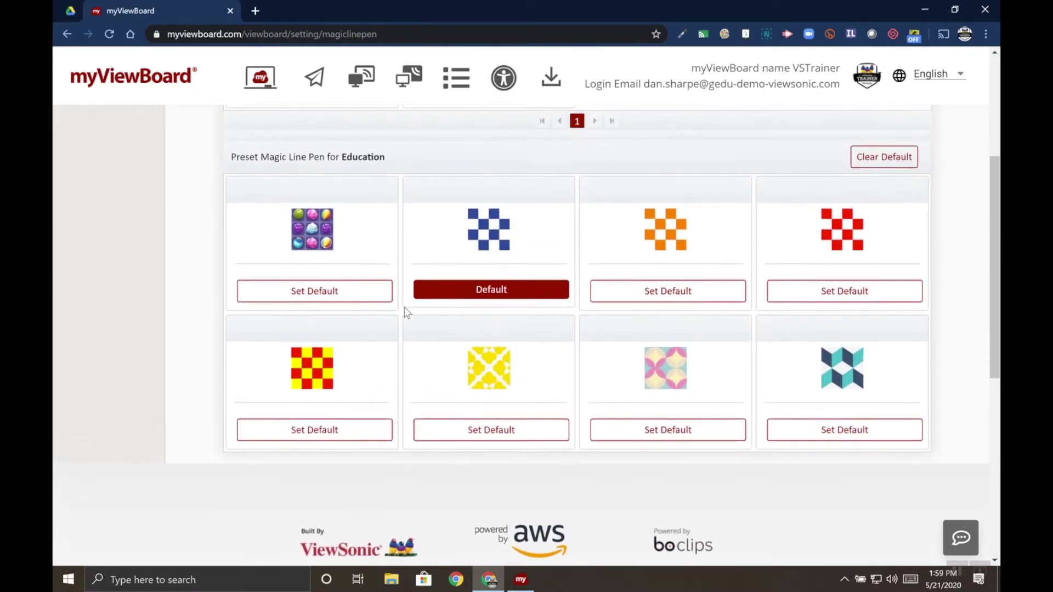
{"action": "scroll", "coordinate": [404, 312], "scroll_direction": "up", "scroll_amount": 5}
{"action": "left_click", "coordinate": [86, 244]}
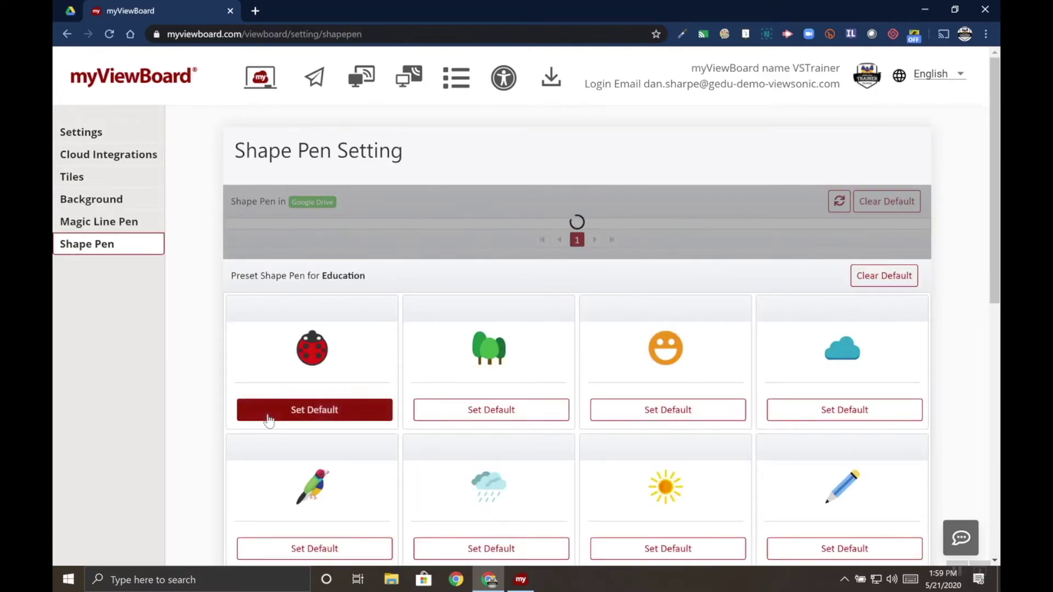
{"action": "scroll", "coordinate": [268, 420], "scroll_direction": "down", "scroll_amount": 2}
{"action": "scroll", "coordinate": [251, 503], "scroll_direction": "down", "scroll_amount": 3}
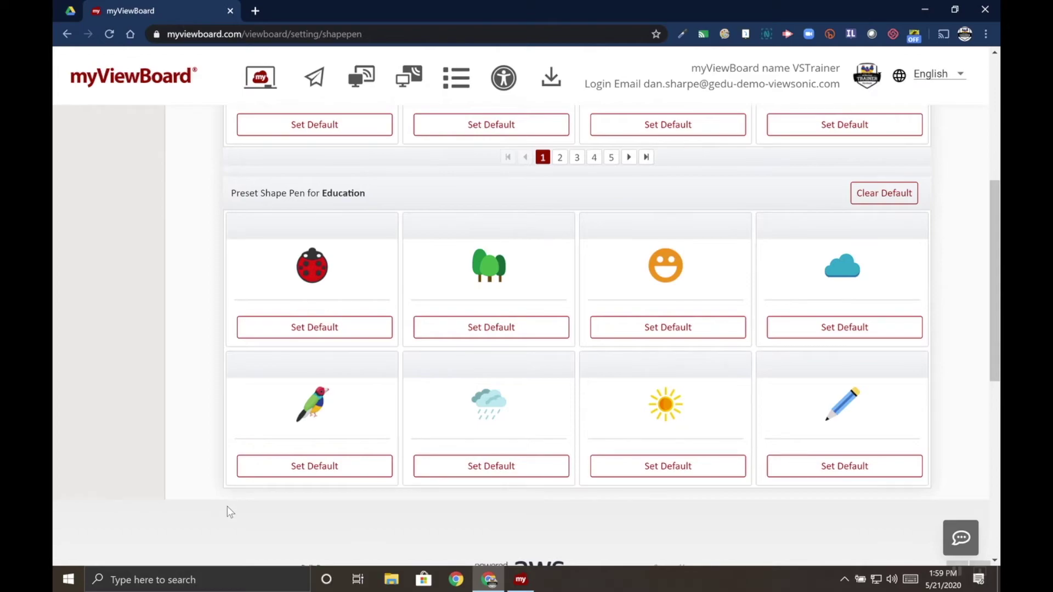
{"action": "left_click", "coordinate": [264, 468]}
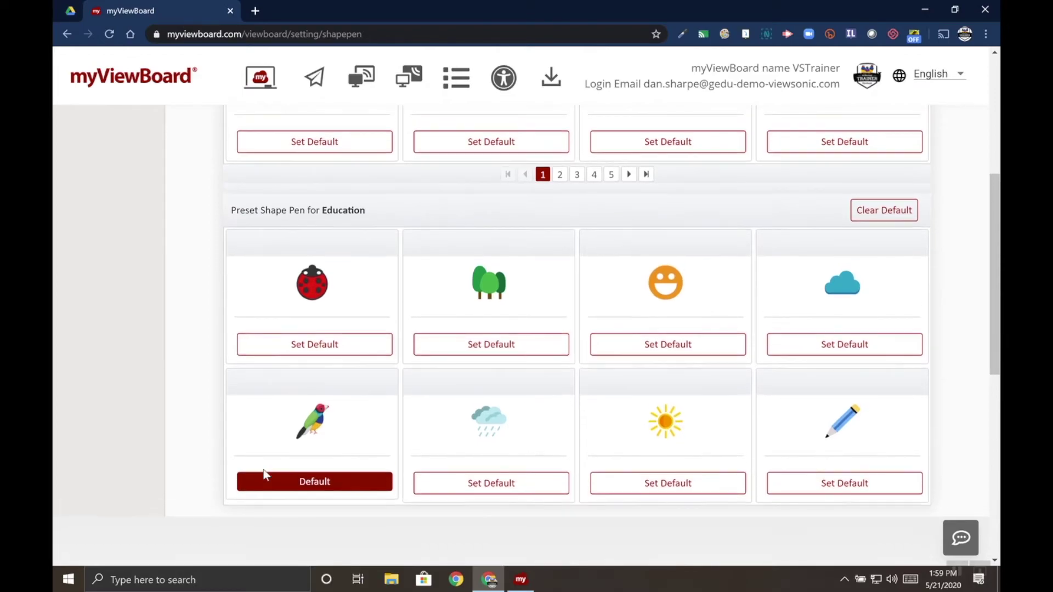
{"action": "scroll", "coordinate": [265, 475], "scroll_direction": "up", "scroll_amount": 3}
{"action": "scroll", "coordinate": [266, 412], "scroll_direction": "up", "scroll_amount": 3}
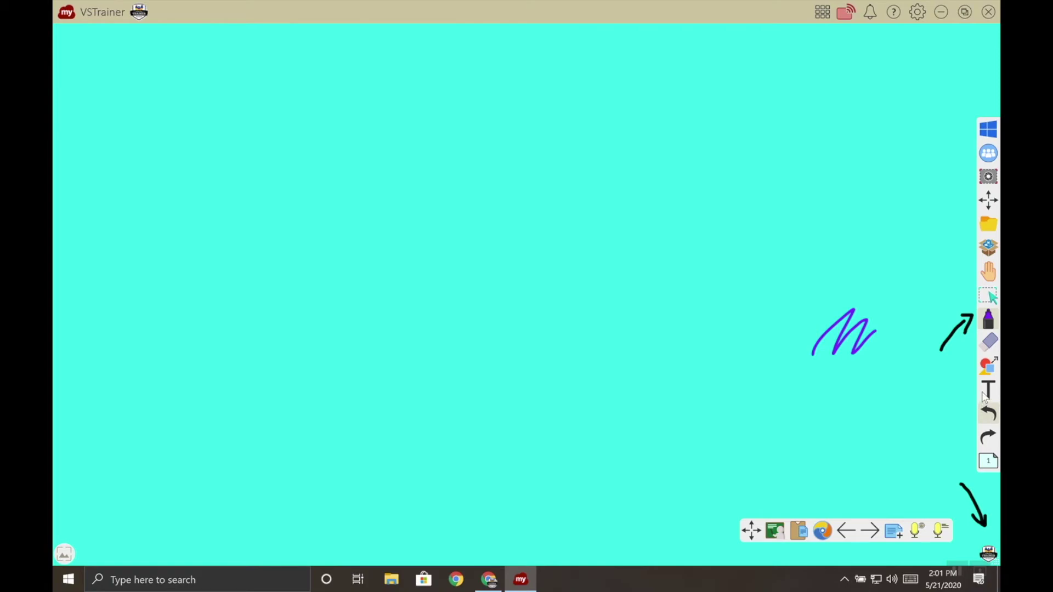
Place the word 'Lesson' in red text at the canvas's upper right
{"action": "left_click", "coordinate": [657, 167]}
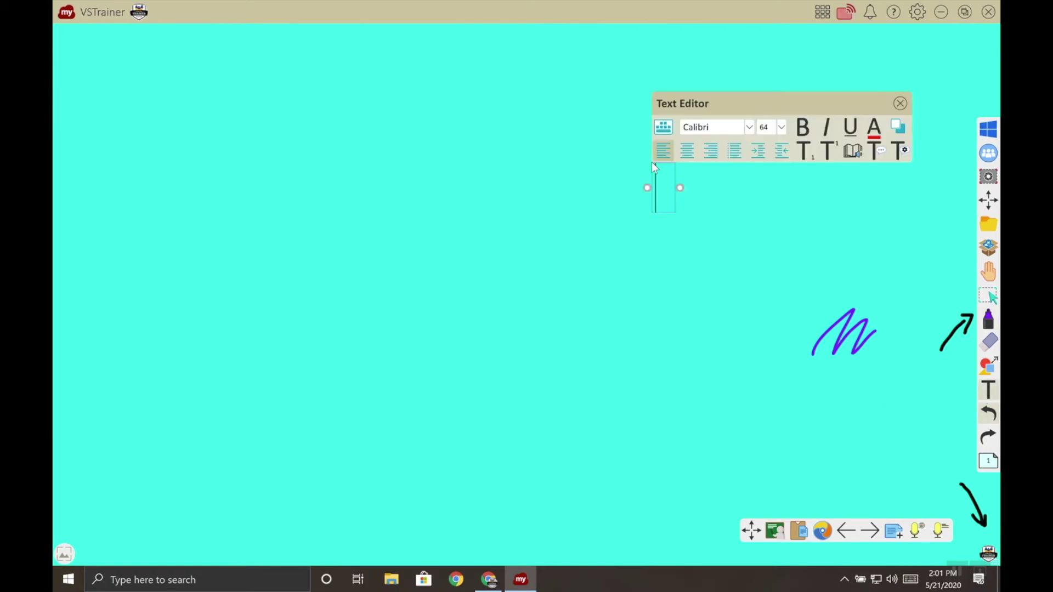
{"action": "type", "text": "Lesson"}
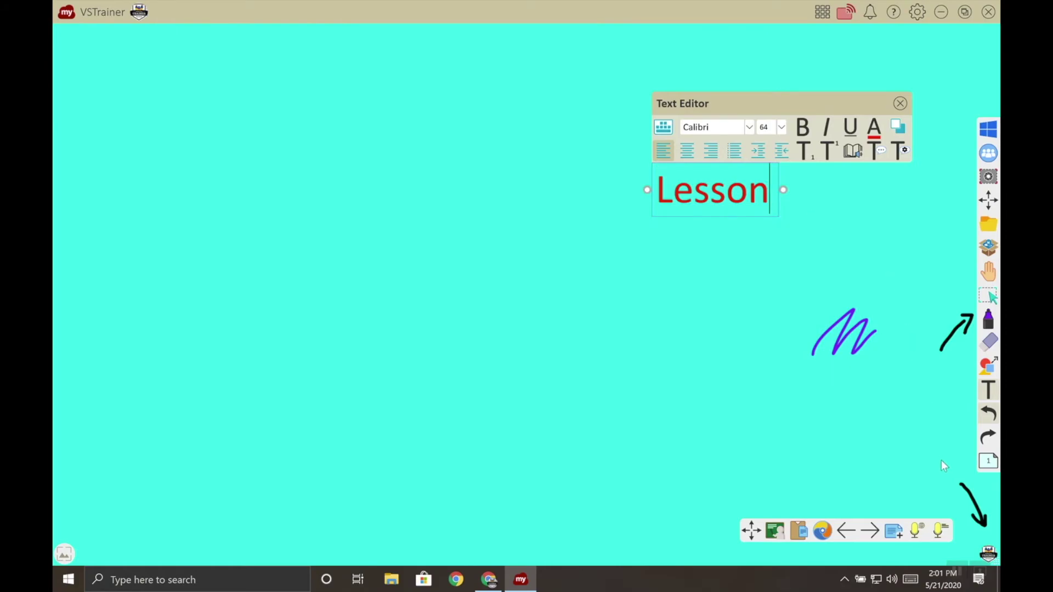
{"action": "mouse_move", "coordinate": [958, 577]}
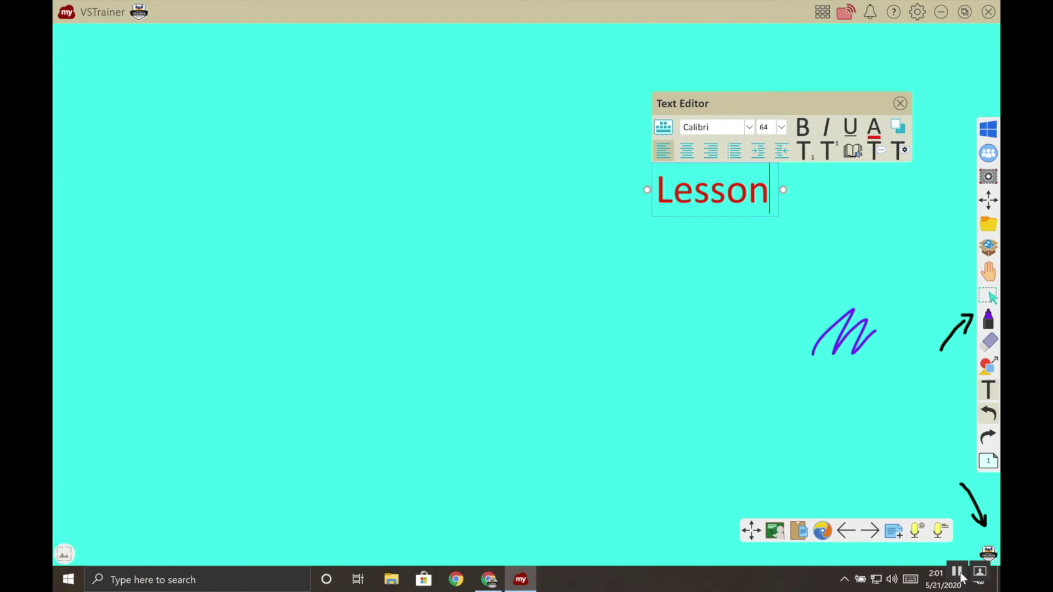
{"action": "left_click", "coordinate": [992, 323]}
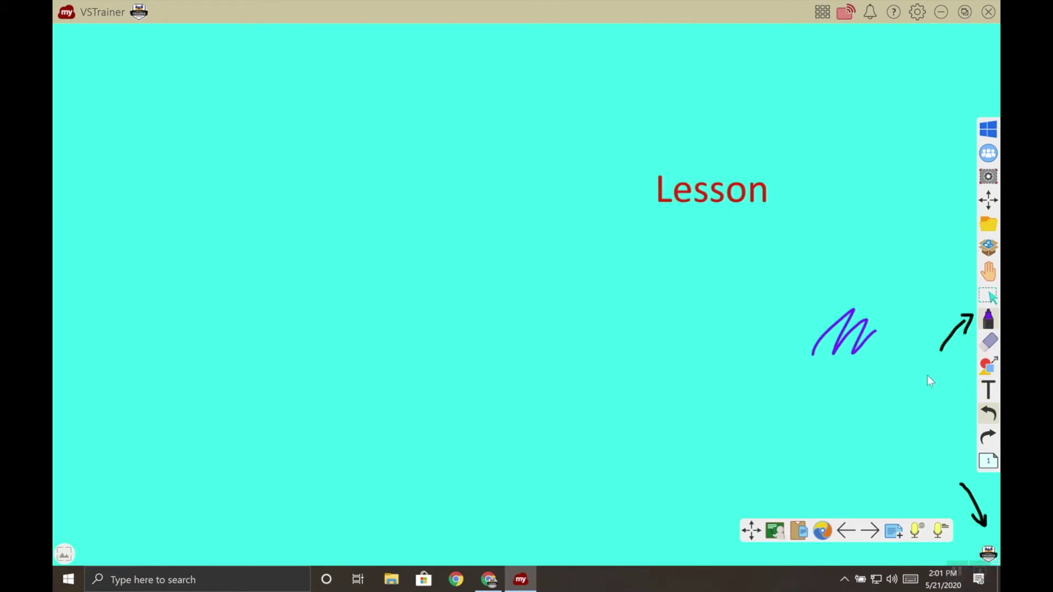
Draw with the bird Shape Pen and Magic Line Pen, then return to the settings website
{"action": "left_click_drag", "start_coordinate": [957, 334], "coordinate": [958, 333]}
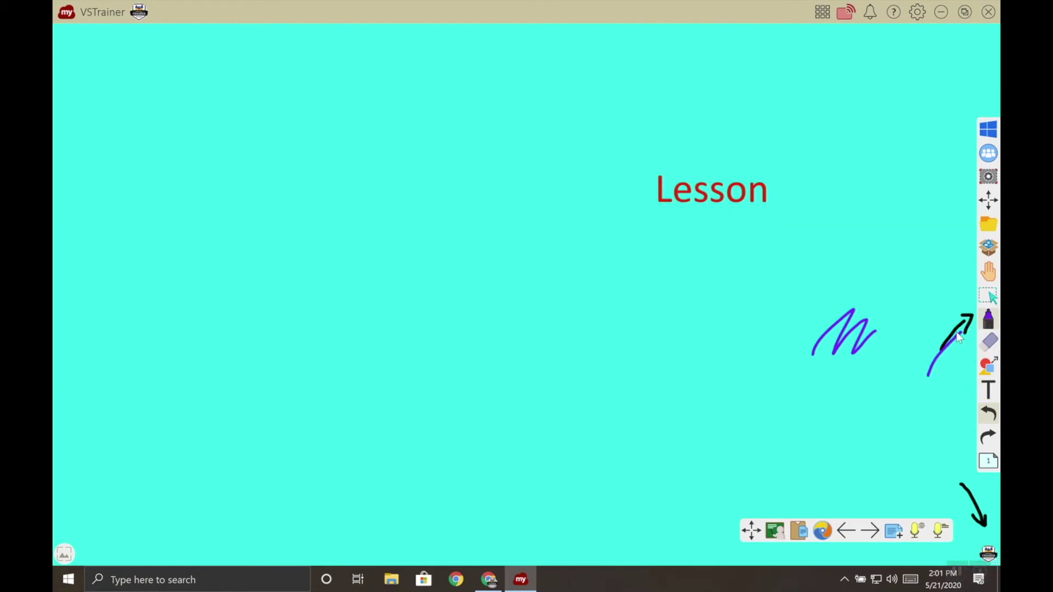
{"action": "left_click", "coordinate": [984, 323]}
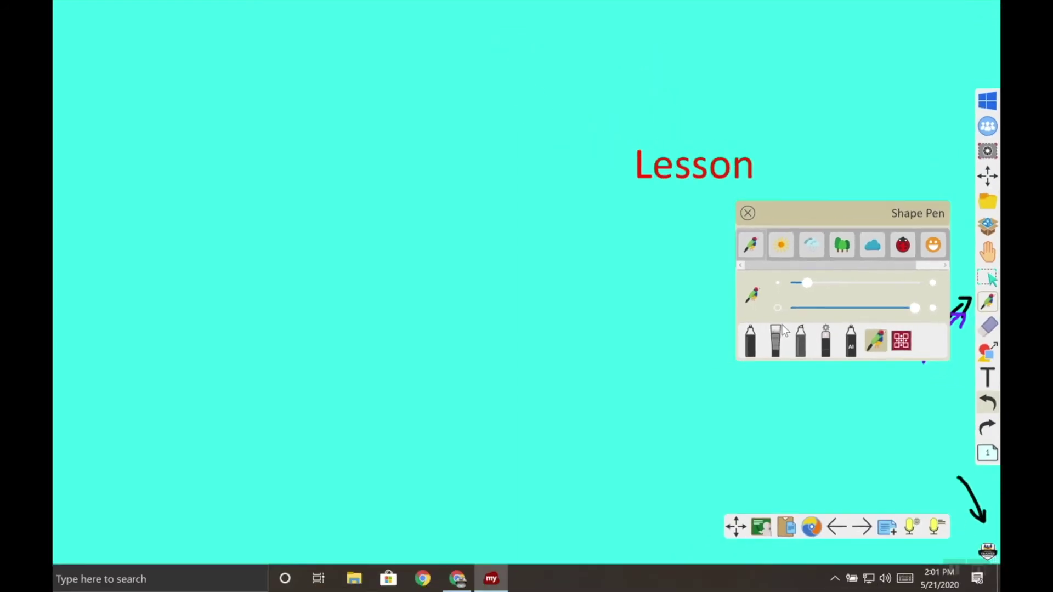
{"action": "left_click", "coordinate": [610, 327]}
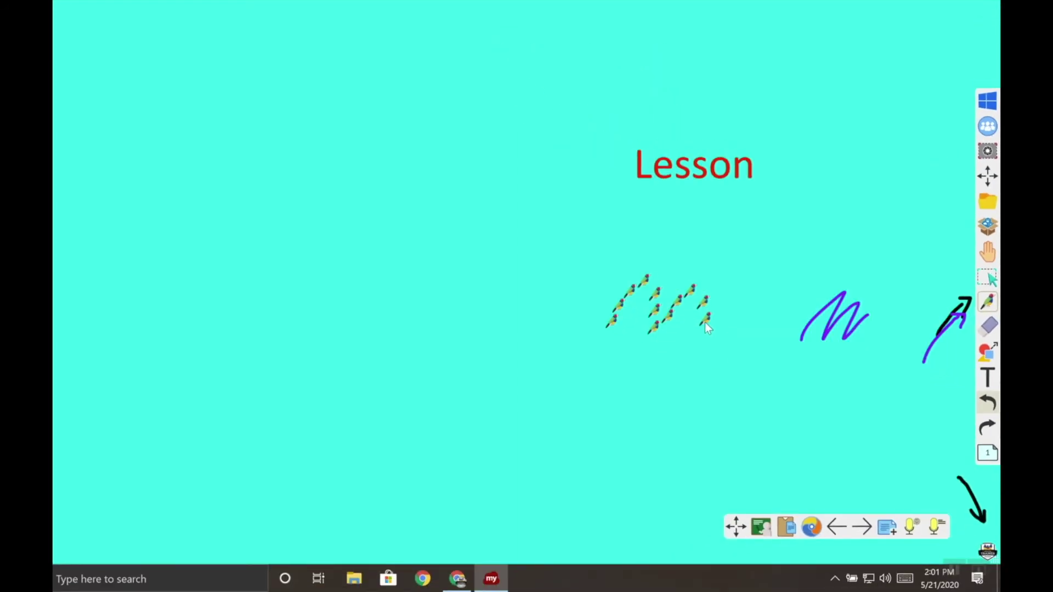
{"action": "left_click", "coordinate": [988, 296]}
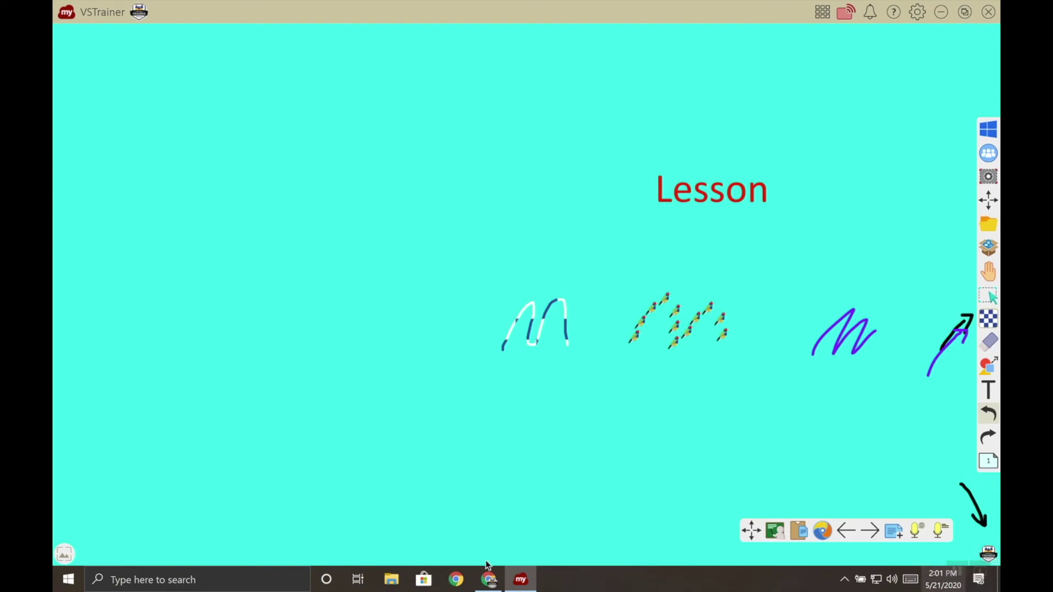
{"action": "left_click", "coordinate": [490, 580]}
{"action": "scroll", "coordinate": [475, 440], "scroll_direction": "up", "scroll_amount": 1}
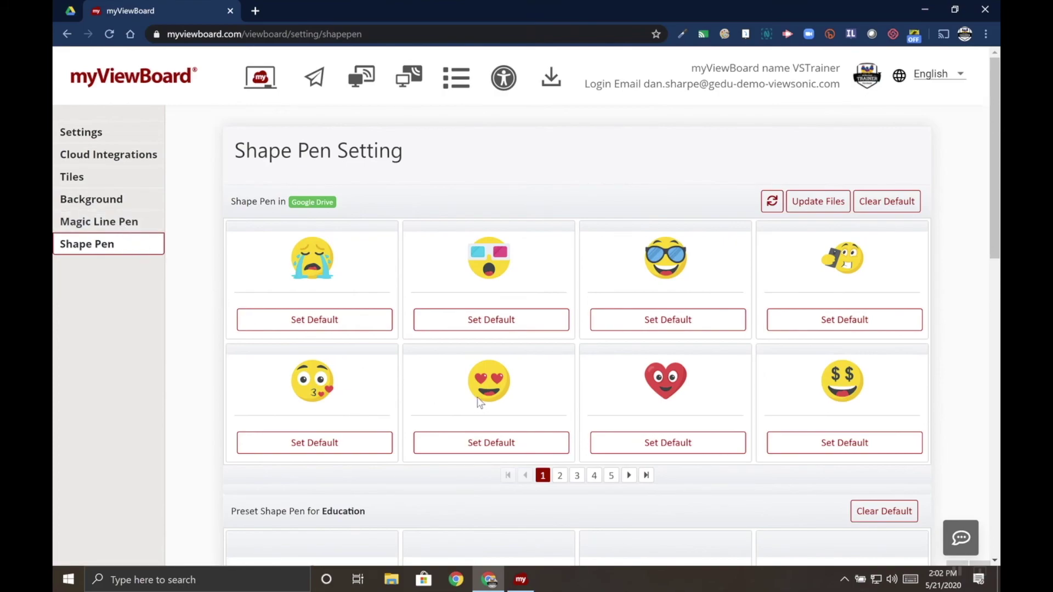
Clear the default shape pen from the Education preset on the Shape Pen Setting page
{"action": "left_click", "coordinate": [884, 510]}
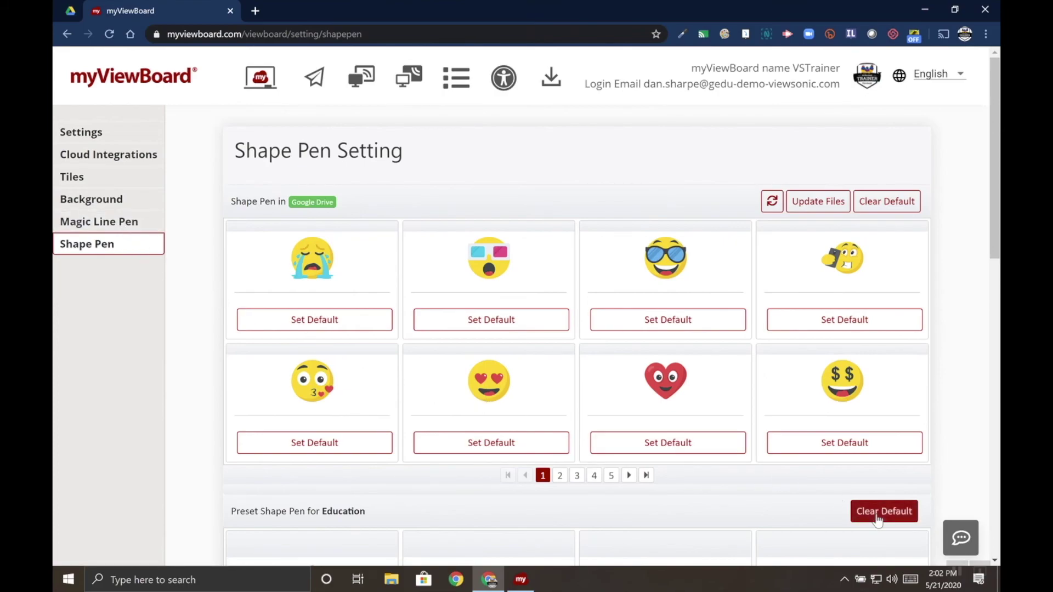